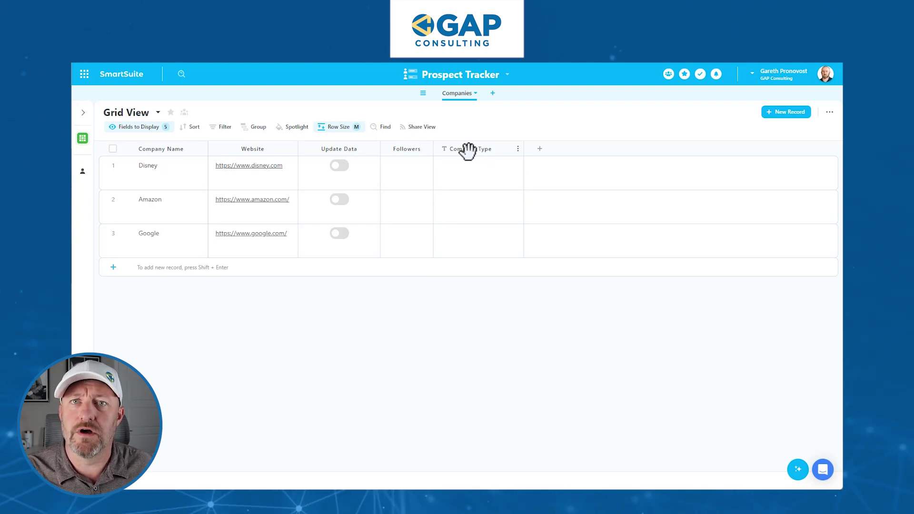
Step: Select the Disney record and toggle its Update Data on, then back off
left_click(172, 169)
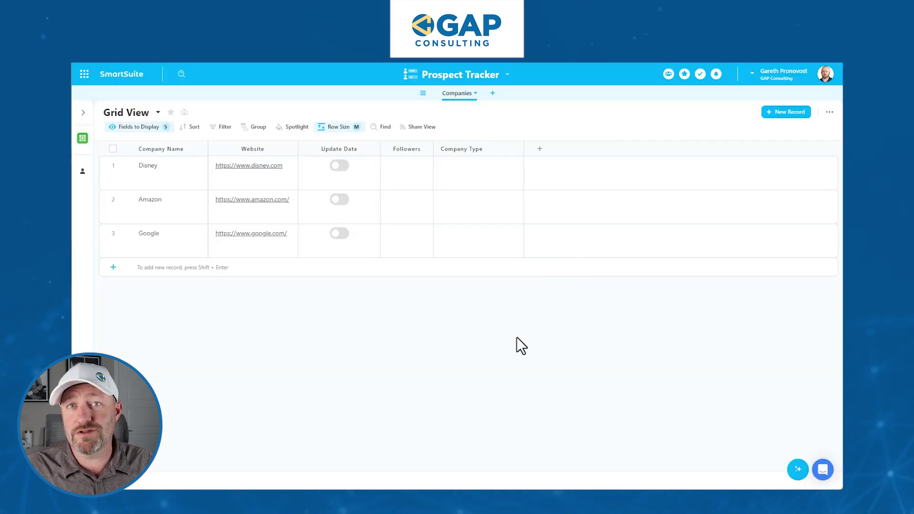
left_click(339, 178)
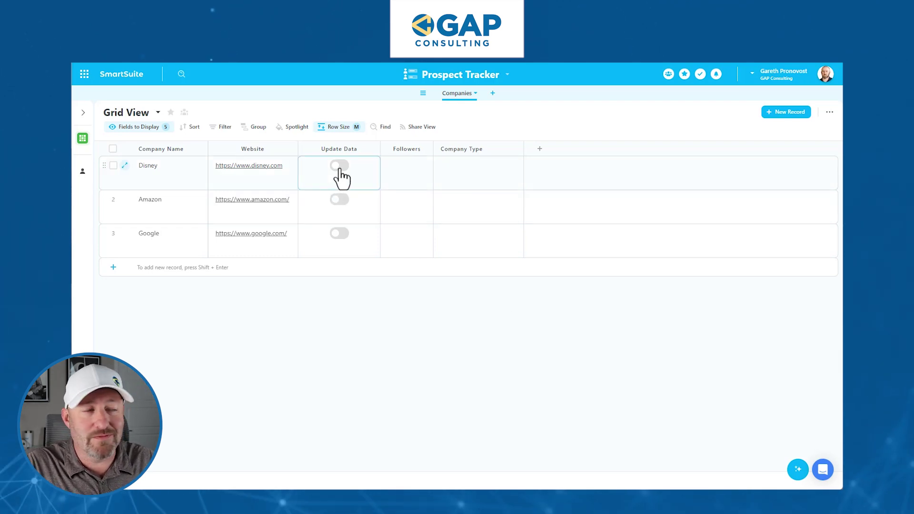
left_click(339, 167)
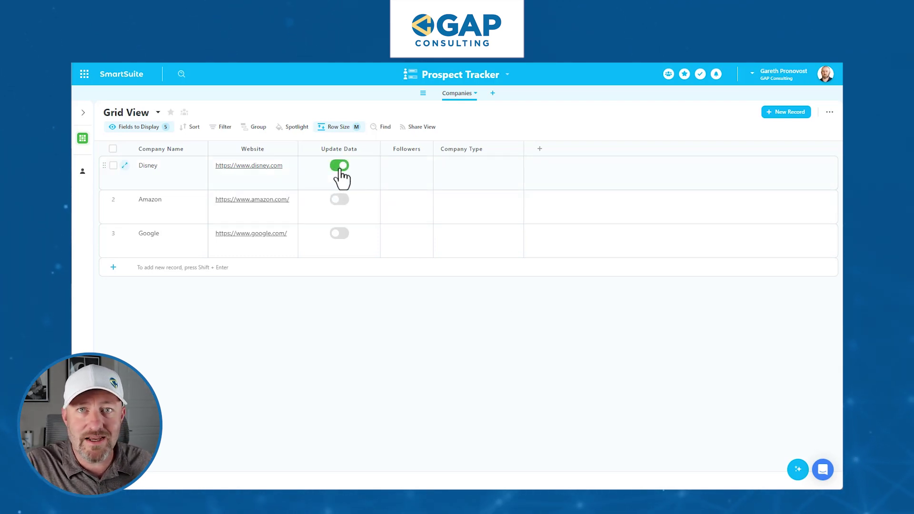
left_click(339, 167)
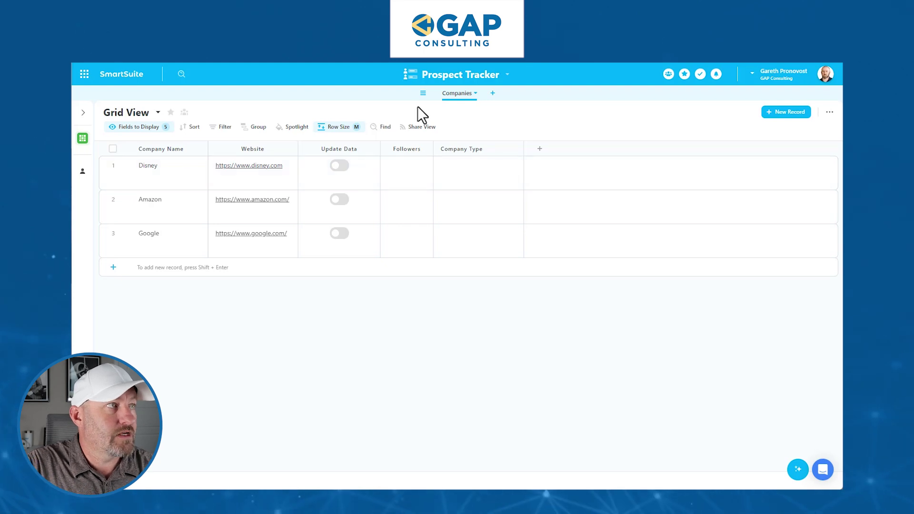
Step: Open the Webhook Actions automation from the Prospect Tracker solution's automations
left_click(456, 77)
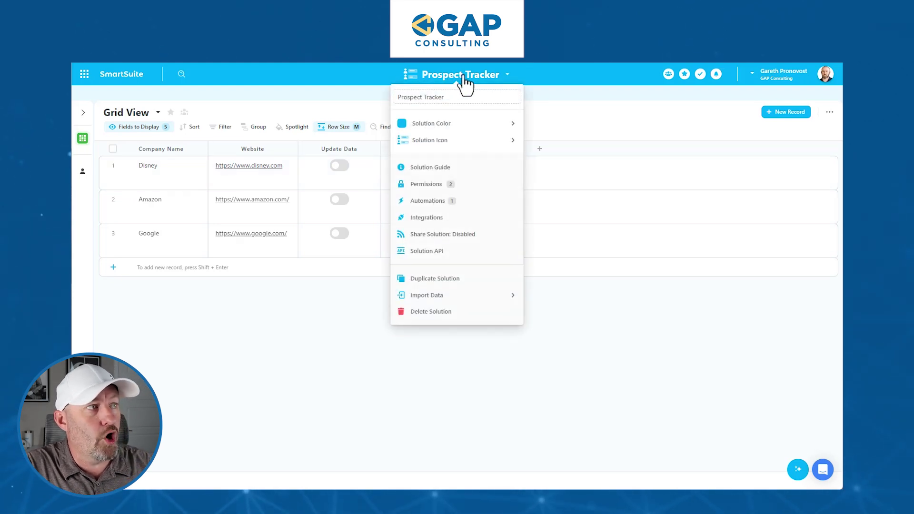
left_click(438, 202)
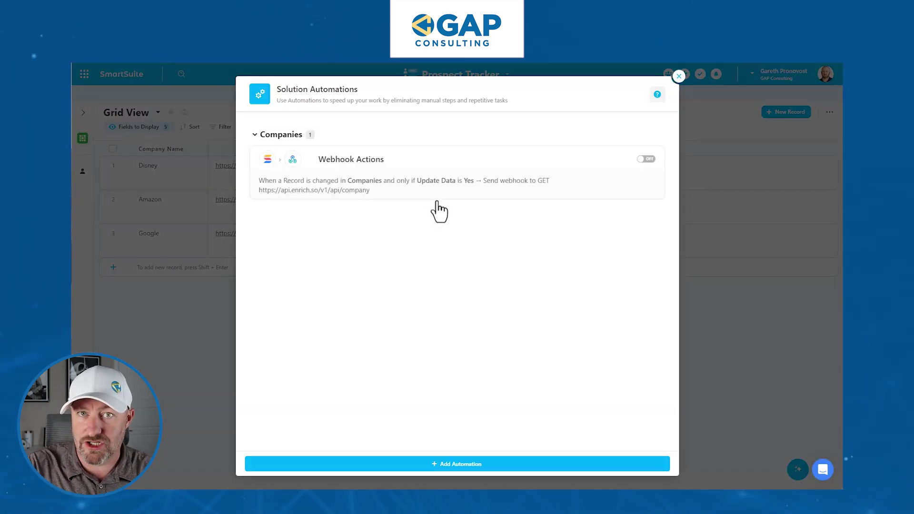
left_click(405, 173)
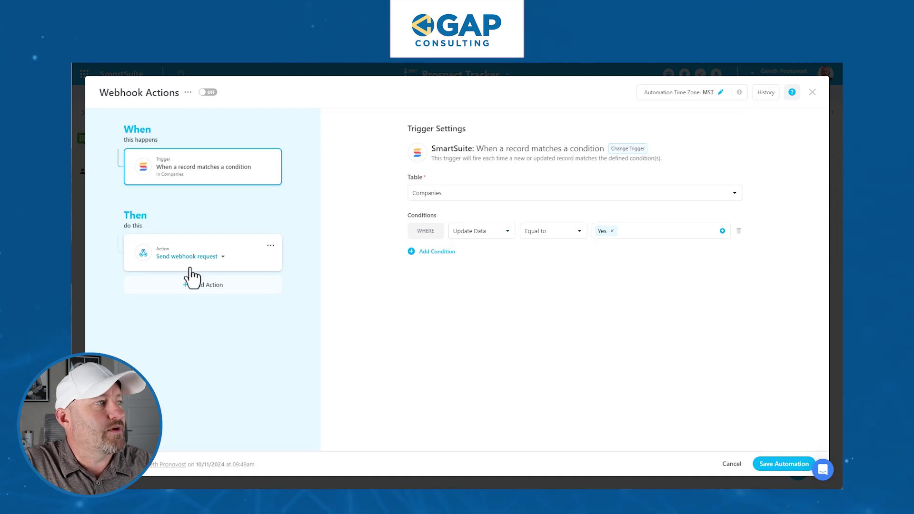
Step: Show the Send webhook request settings: GET to api.enrich.so company endpoint with name and domain parameters
left_click(243, 260)
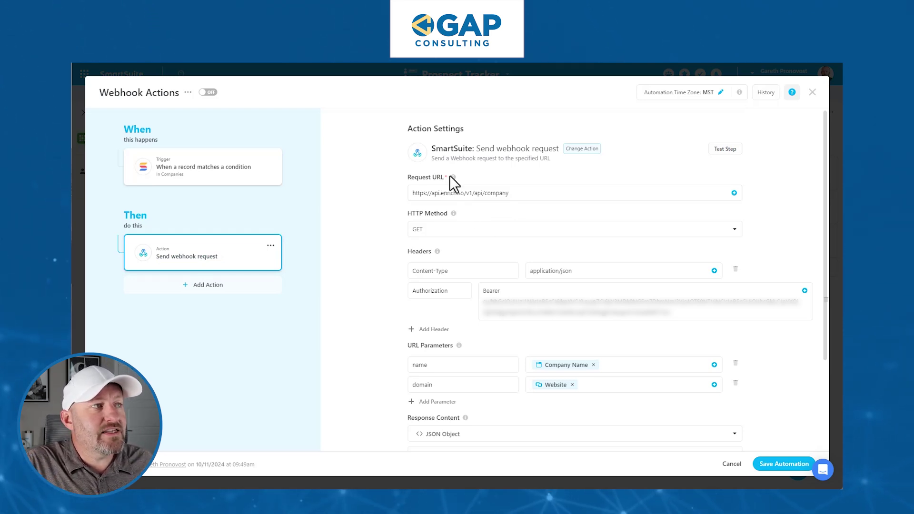
mouse_move(452, 177)
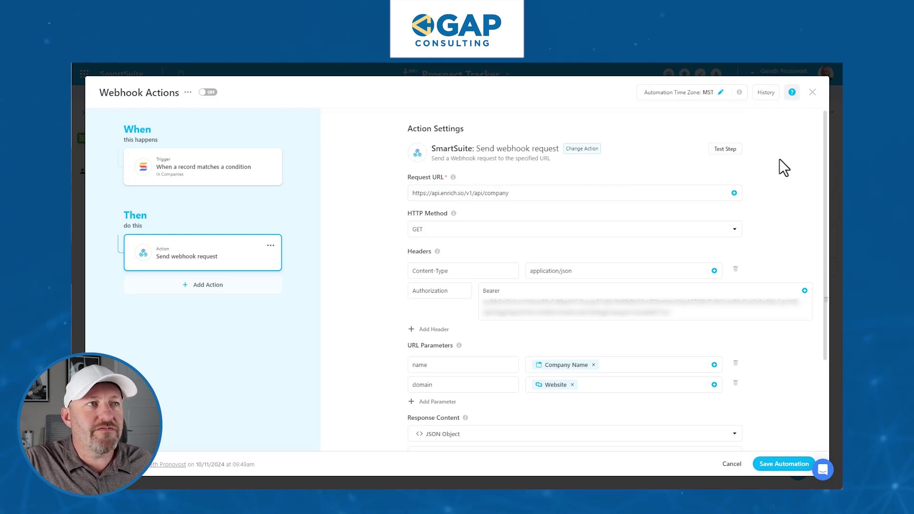
Step: Switch to Enrich's Company Lookup page and highlight the request URL in the sample cURL
left_click(675, 64)
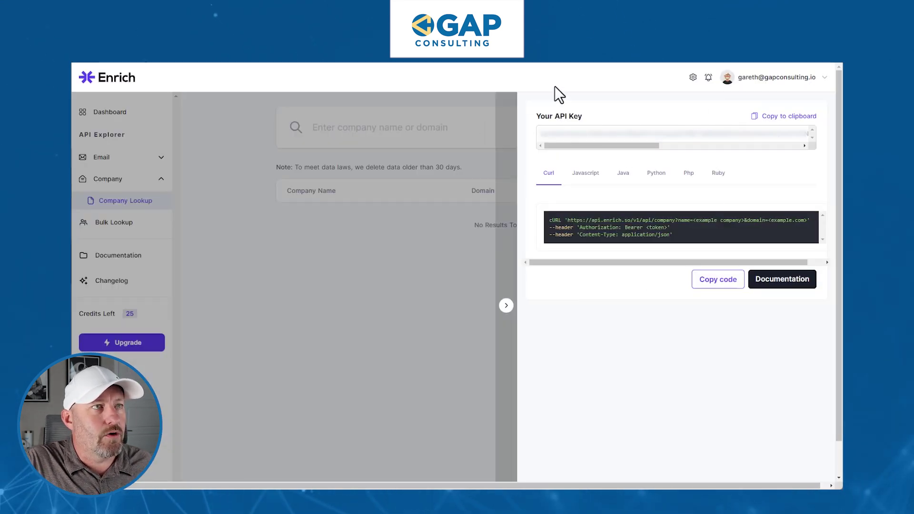
left_click_drag(569, 220, 811, 223)
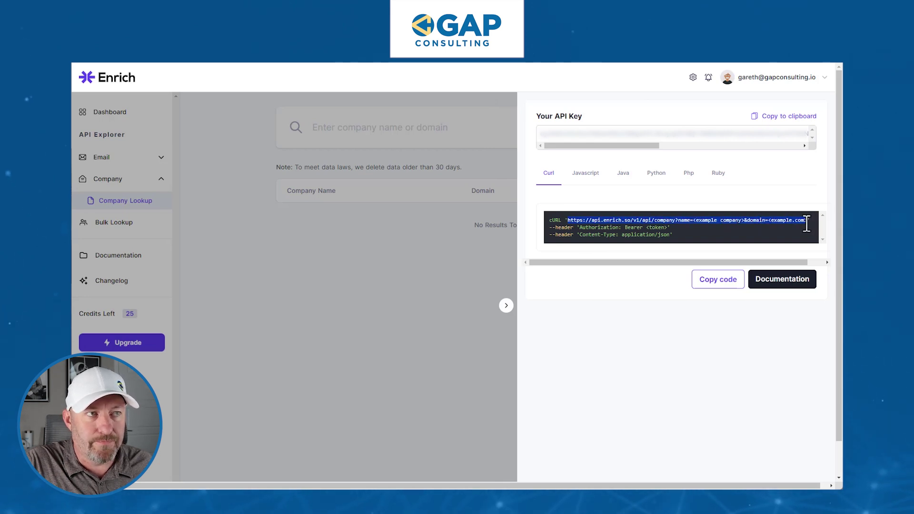
left_click(787, 222)
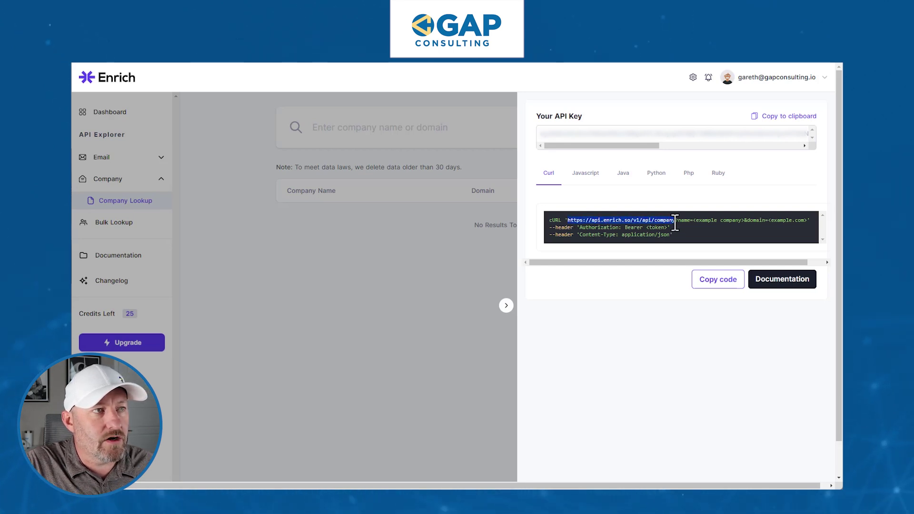
left_click(695, 240)
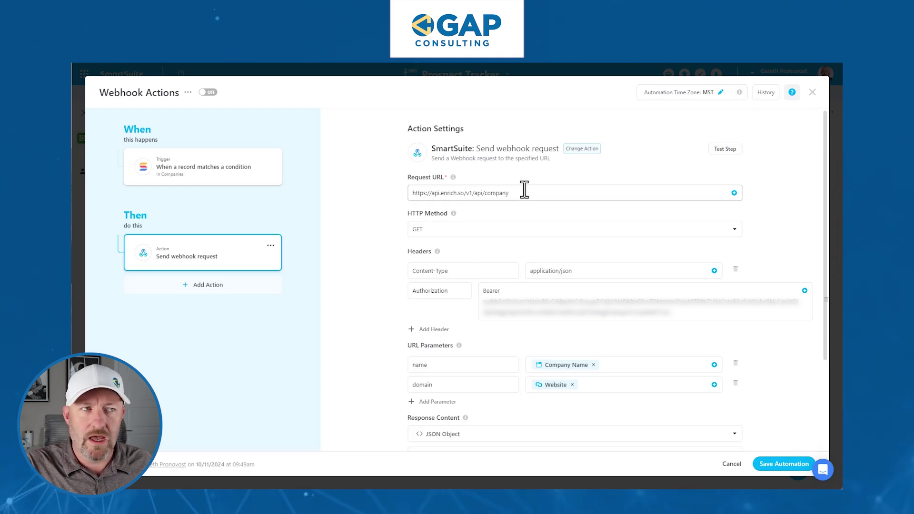
left_click(522, 236)
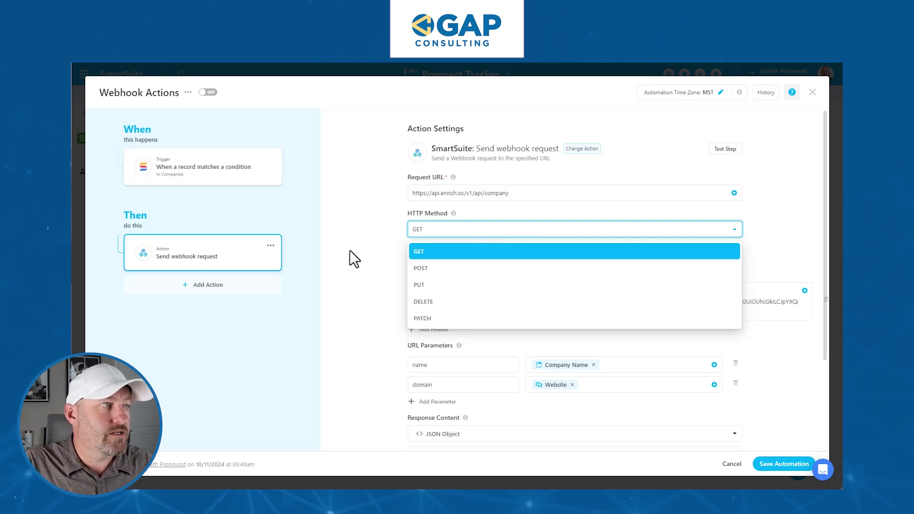
left_click(444, 228)
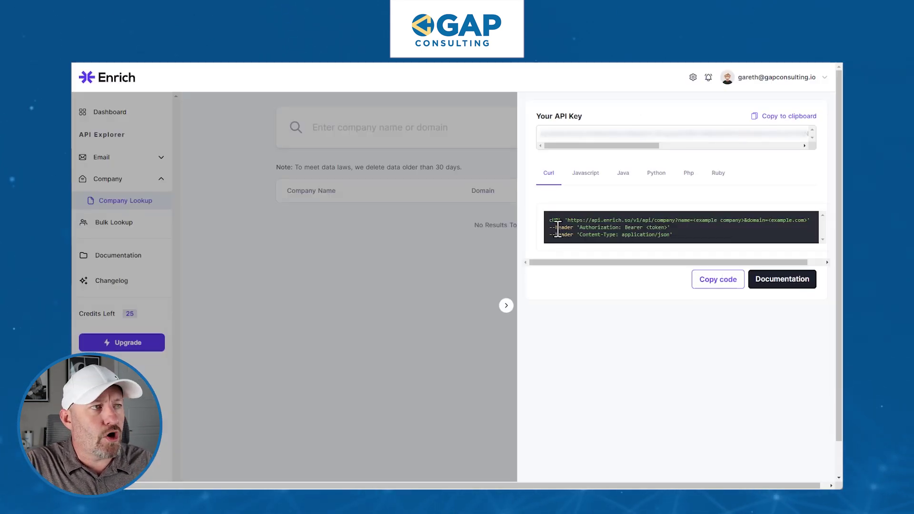
double_click(594, 227)
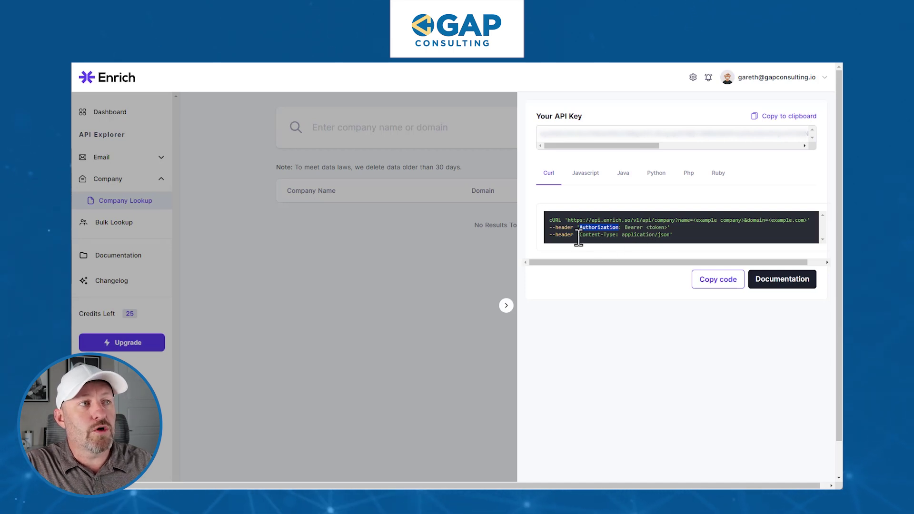
left_click(634, 235)
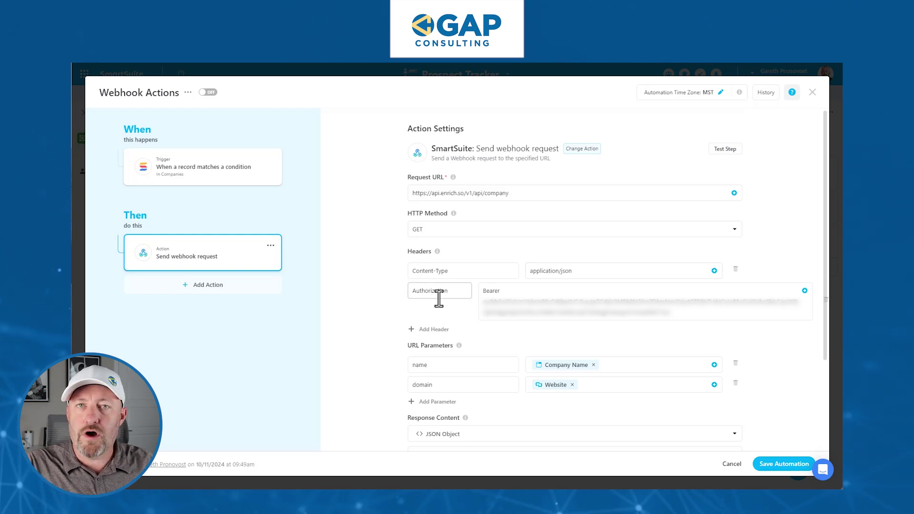
Step: Edit the Authorization header value and switch to Enrich to fetch the API key
left_click(505, 291)
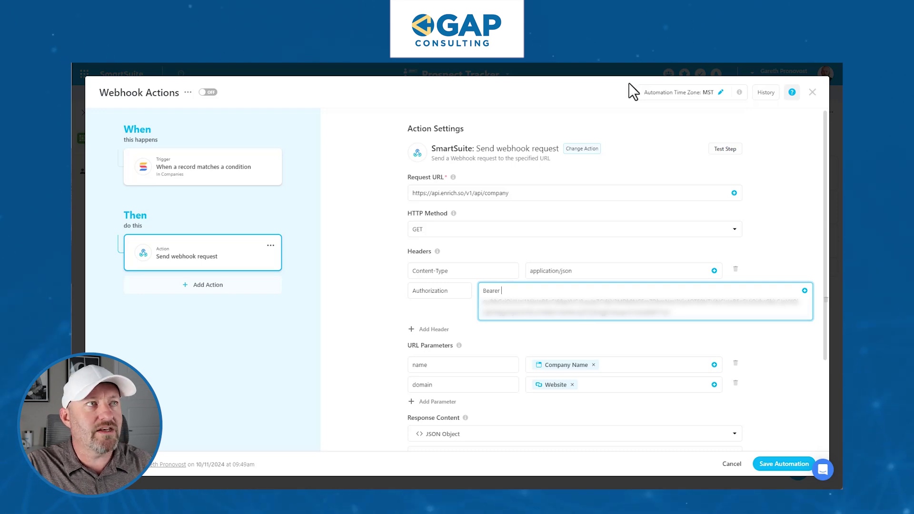
key("alt+Tab")
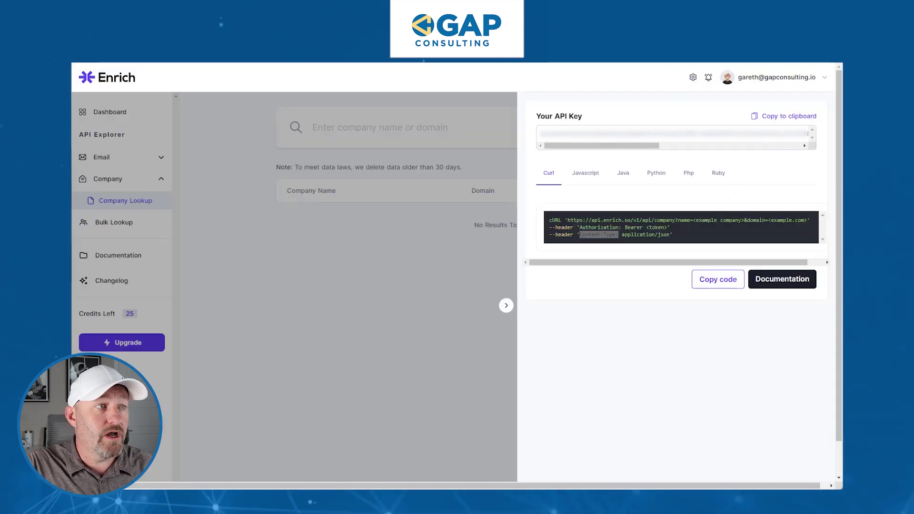
key("alt+Tab")
key("ctrl+v")
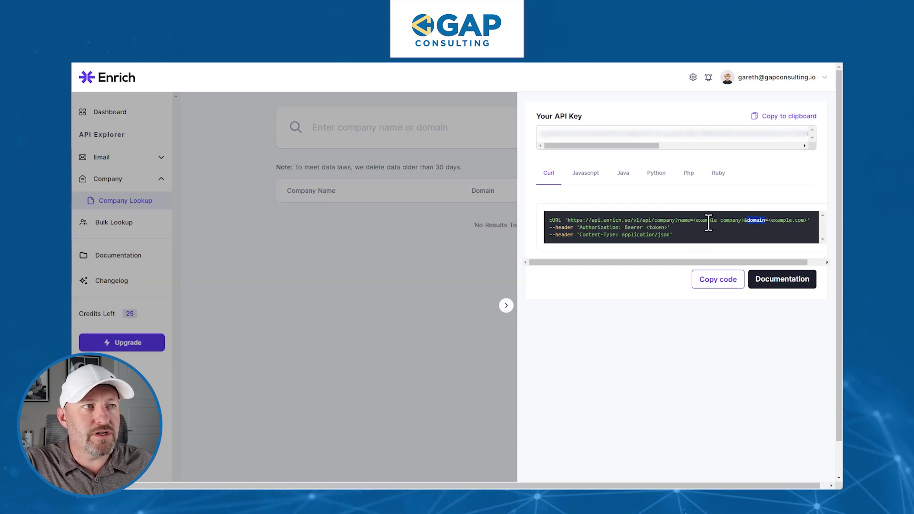
left_click_drag(693, 220, 744, 220)
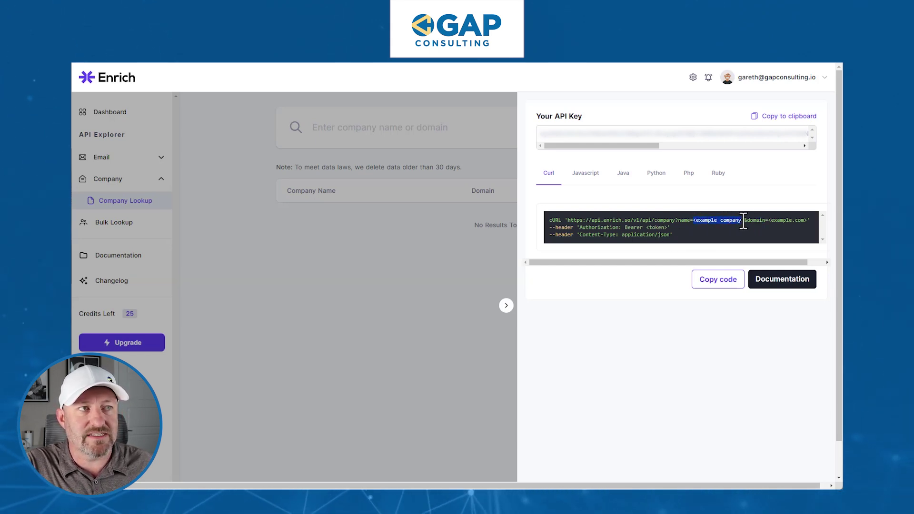
left_click(637, 290)
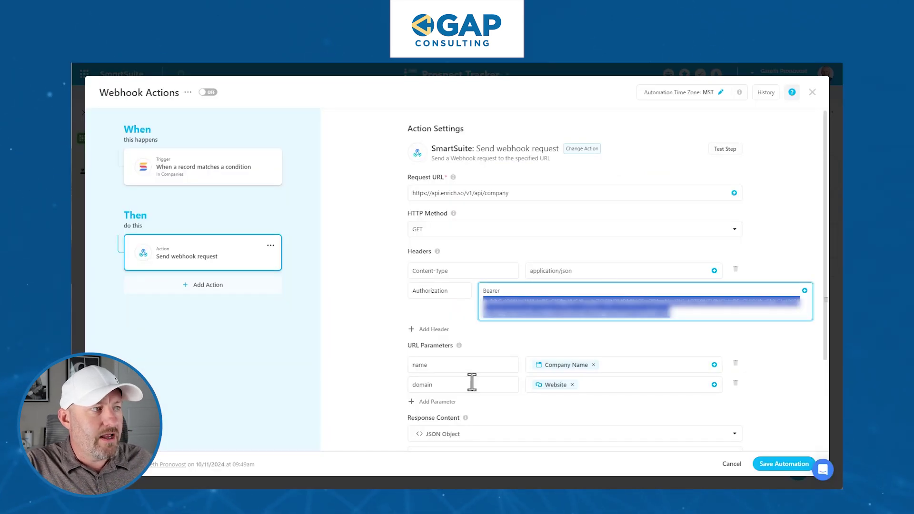
scroll(421, 238, "down", 3)
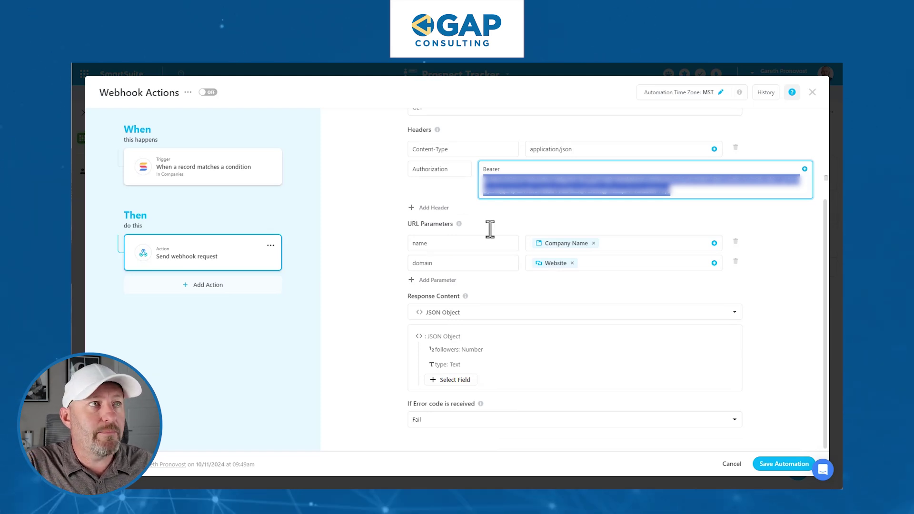
left_click(671, 64)
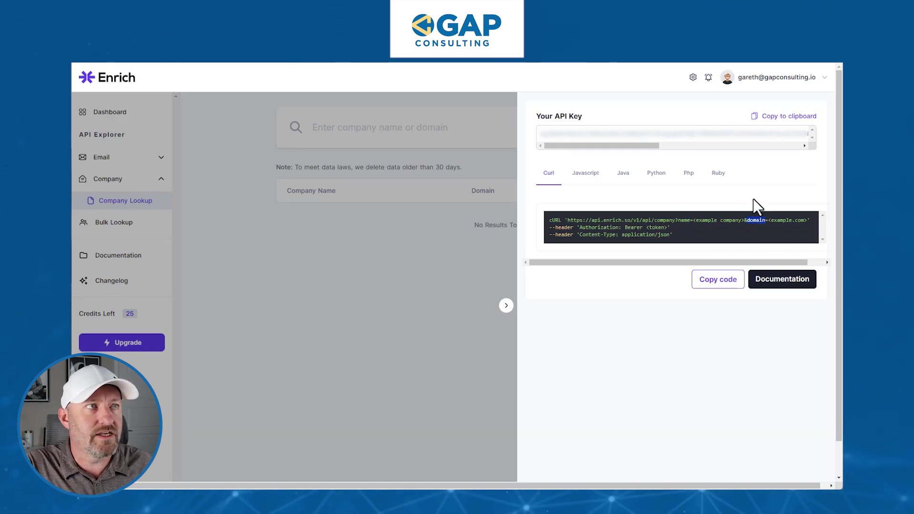
Step: Return to the SmartSuite webhook editor with name and domain mapped to Company Name and Website
key("ctrl+Tab")
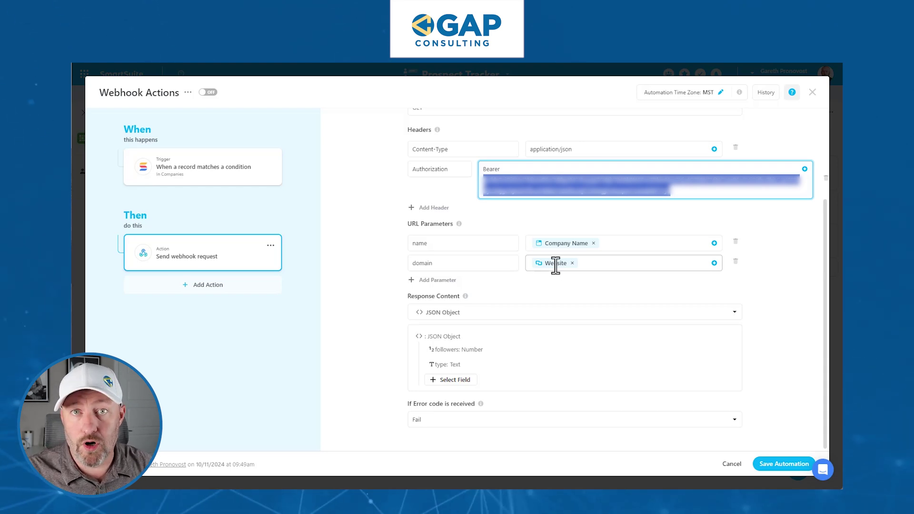
Step: Finish editing the Authorization value and scroll the Action Settings back up
left_click(781, 307)
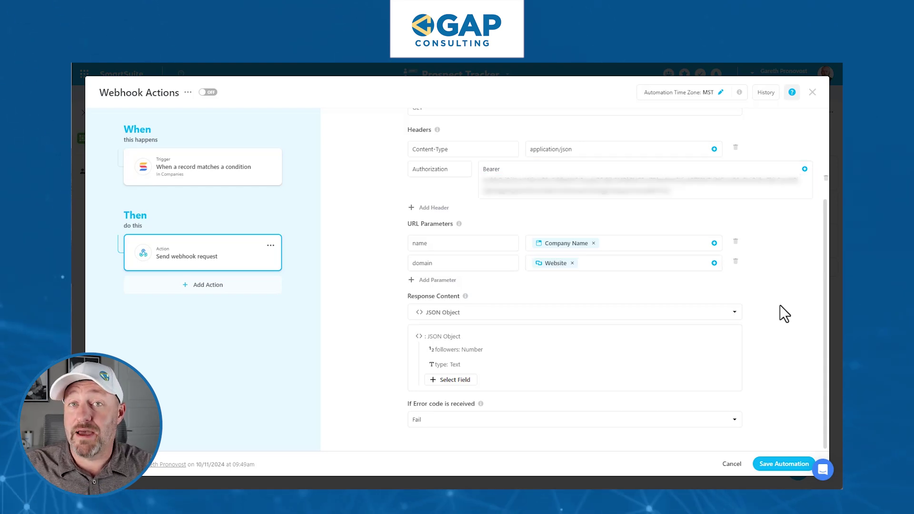
scroll(780, 305, "up", 2)
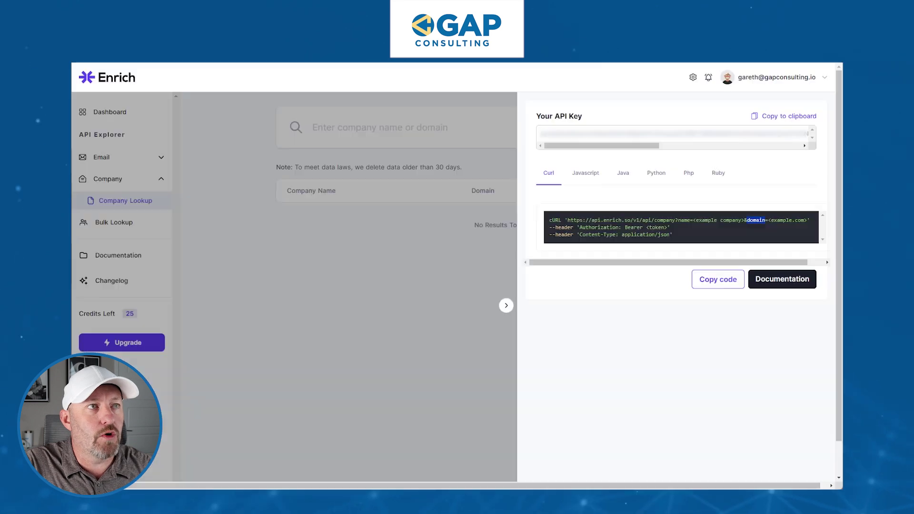
left_click(776, 281)
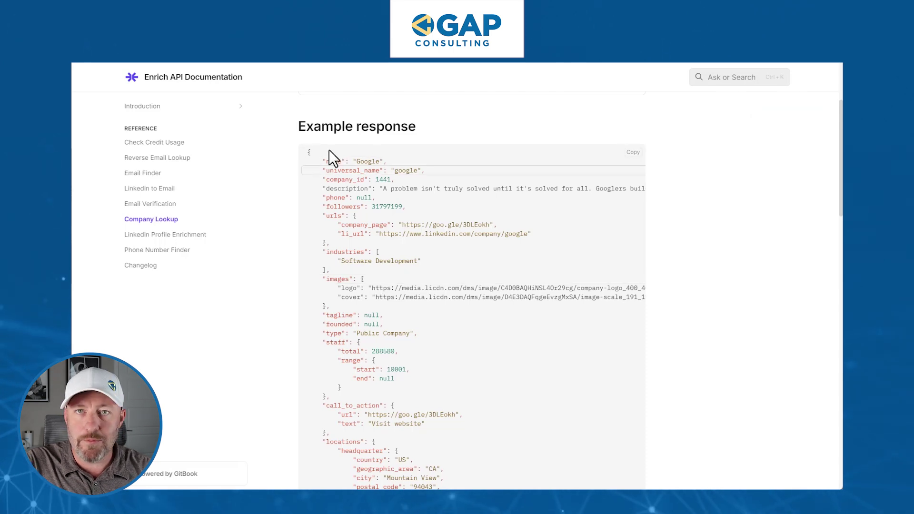
scroll(401, 228, "down", 6)
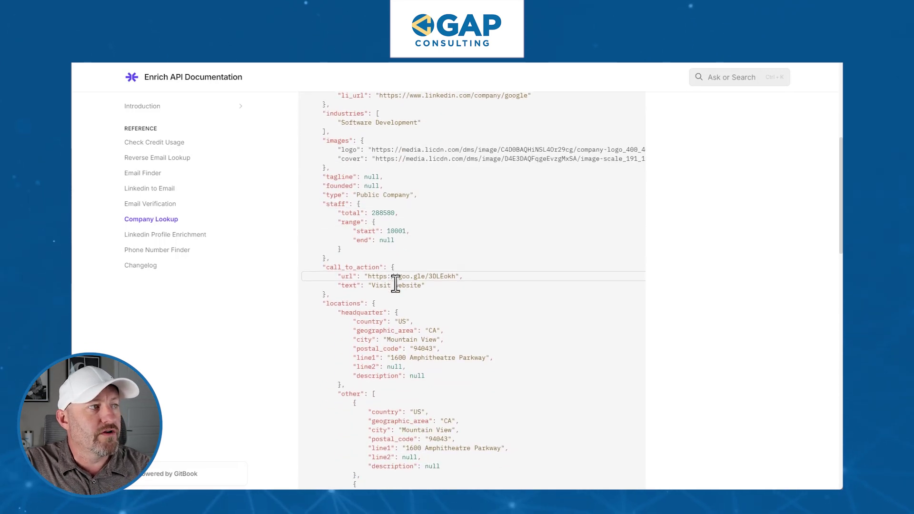
scroll(395, 304, "down", 5)
scroll(395, 348, "up", 3)
scroll(399, 350, "up", 10)
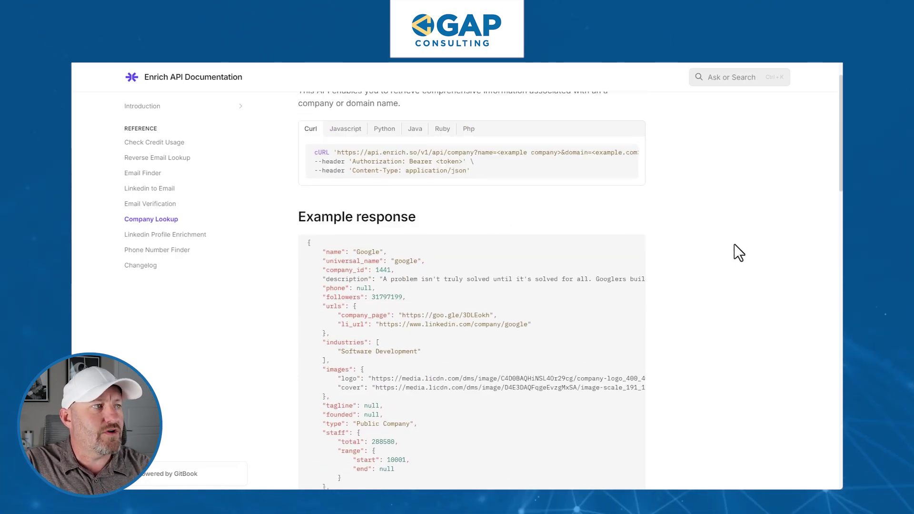
scroll(432, 234, "down", 1)
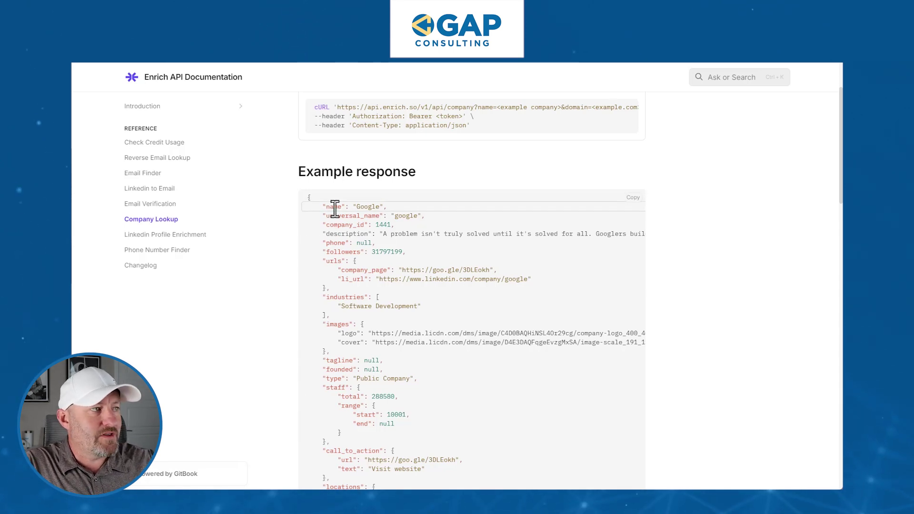
scroll(321, 267, "down", 4)
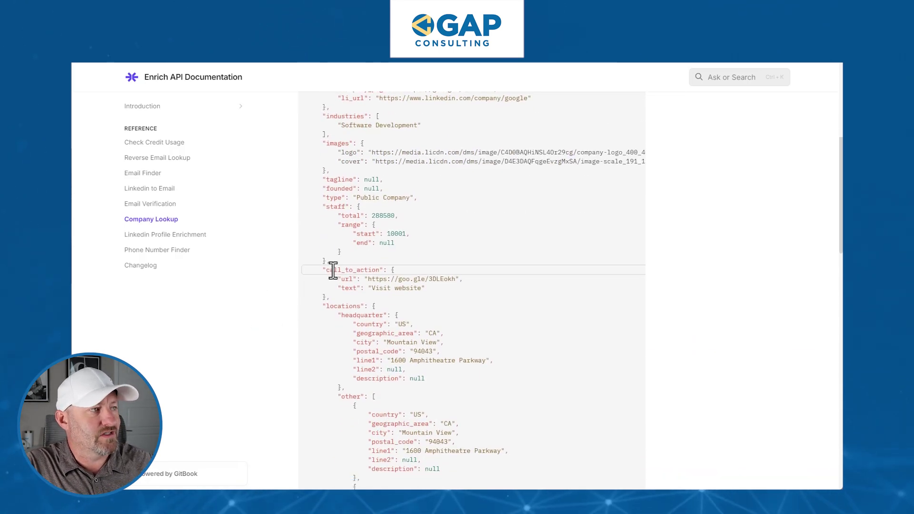
scroll(333, 267, "down", 8)
scroll(329, 286, "down", 2)
scroll(336, 297, "down", 4)
scroll(334, 301, "down", 5)
scroll(331, 300, "up", 4)
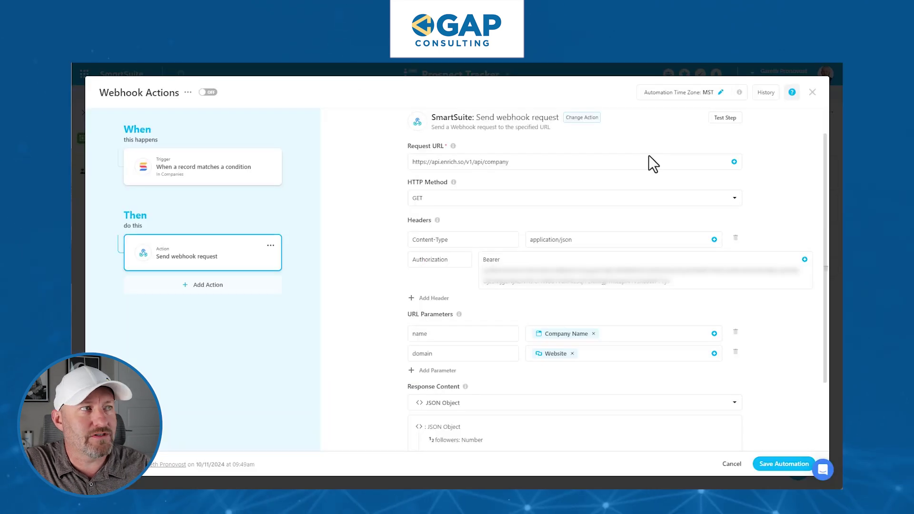
Step: Save the Webhook Actions automation and close the Solution Automations list
left_click(775, 467)
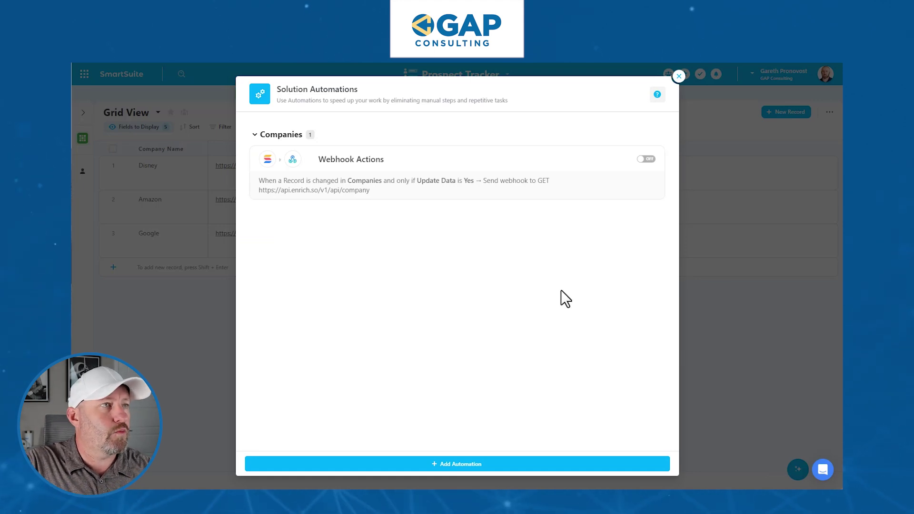
left_click(679, 77)
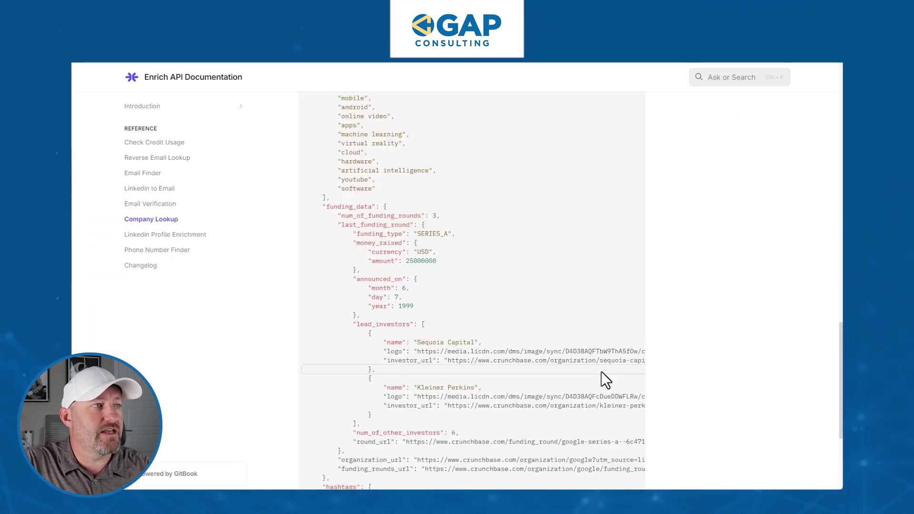
Step: Inspect the followers (31797199) and type keys in Enrich's example response, then return to SmartSuite
scroll(572, 393, "up", 10)
scroll(553, 404, "up", 10)
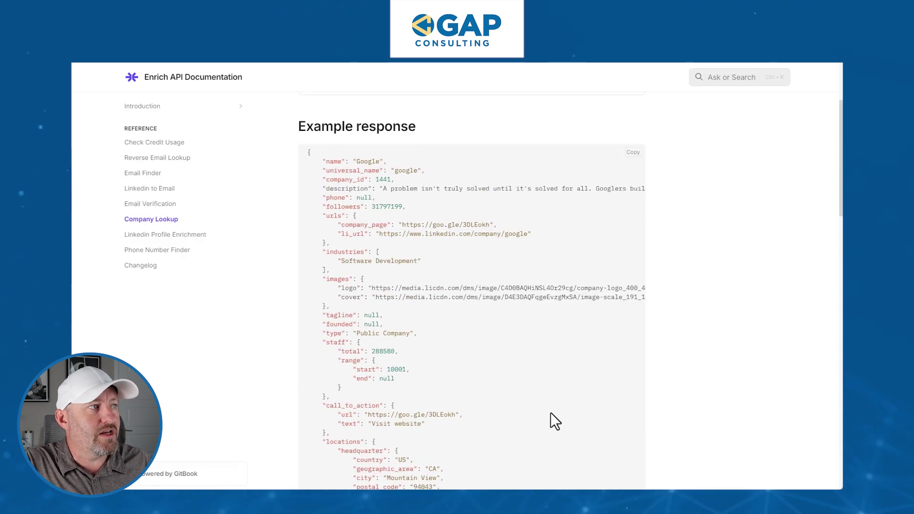
double_click(338, 207)
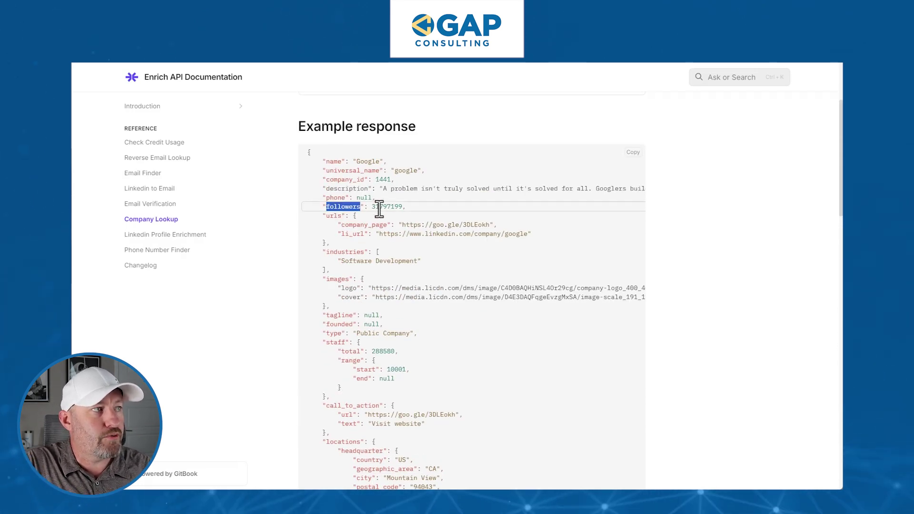
double_click(379, 208)
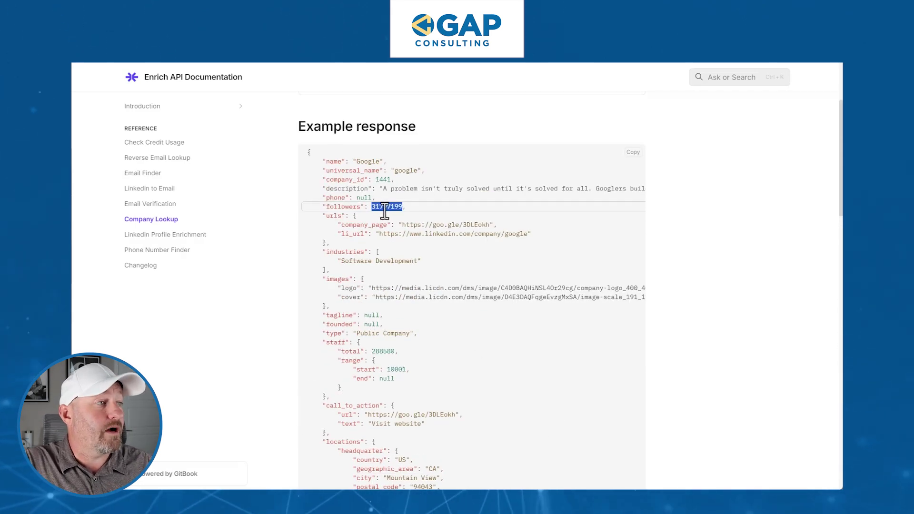
double_click(334, 334)
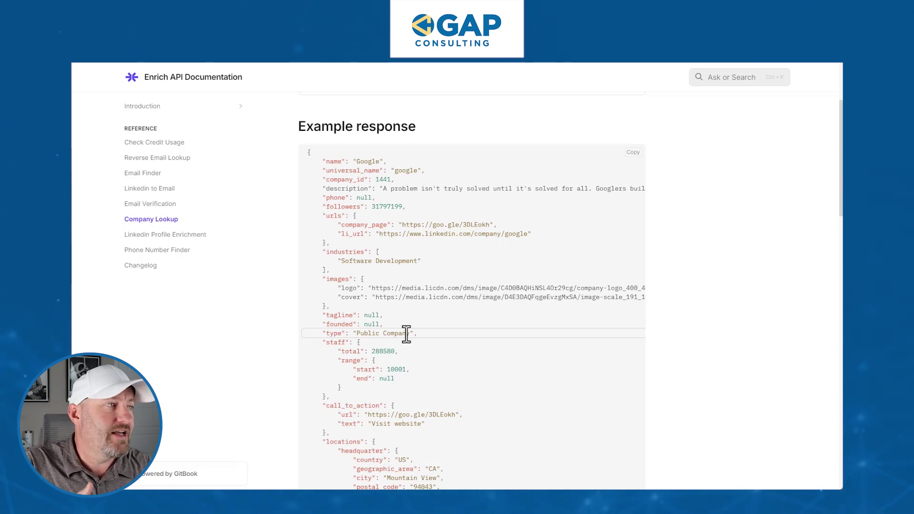
double_click(344, 207)
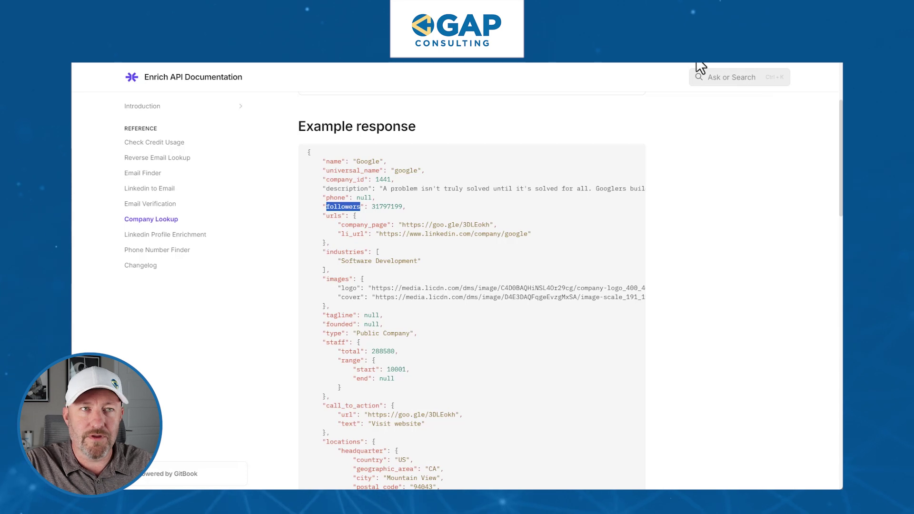
key("ctrl+Tab")
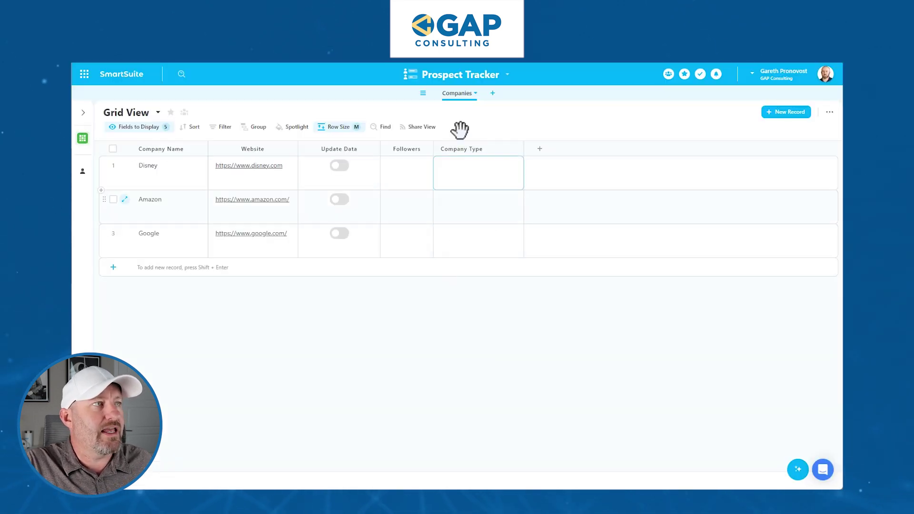
Step: Reopen the Webhook Actions automation's Send webhook request settings
left_click(460, 75)
left_click(427, 202)
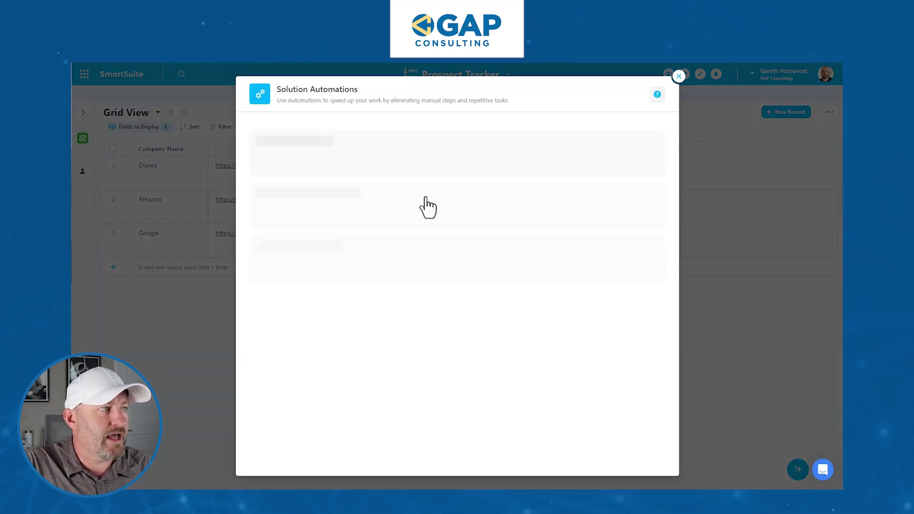
left_click(377, 169)
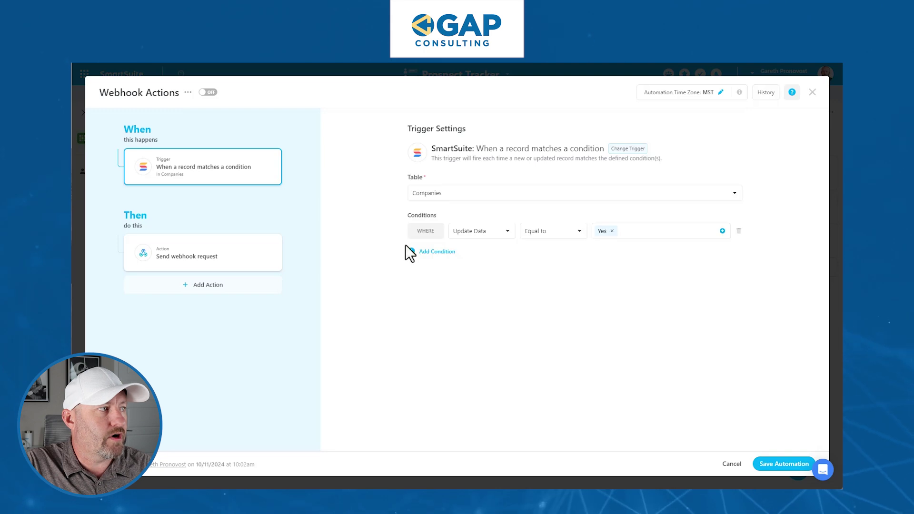
left_click(238, 270)
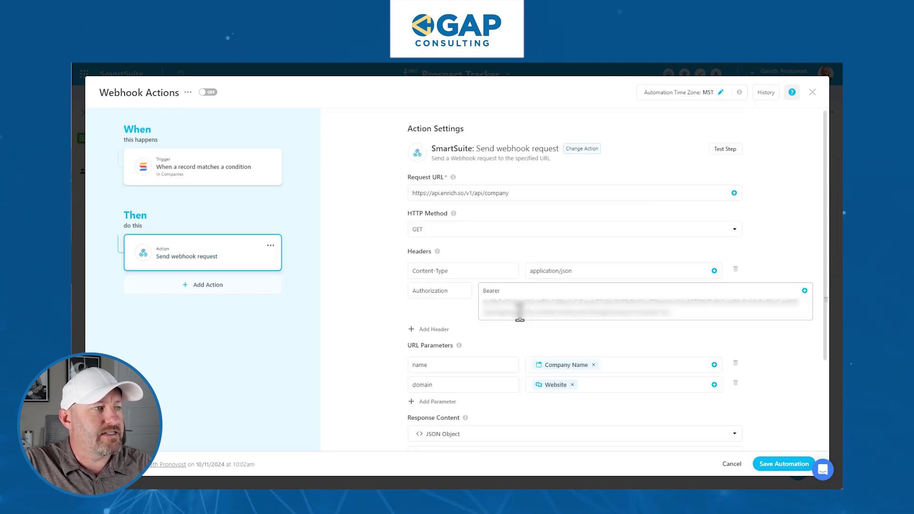
scroll(512, 318, "down", 3)
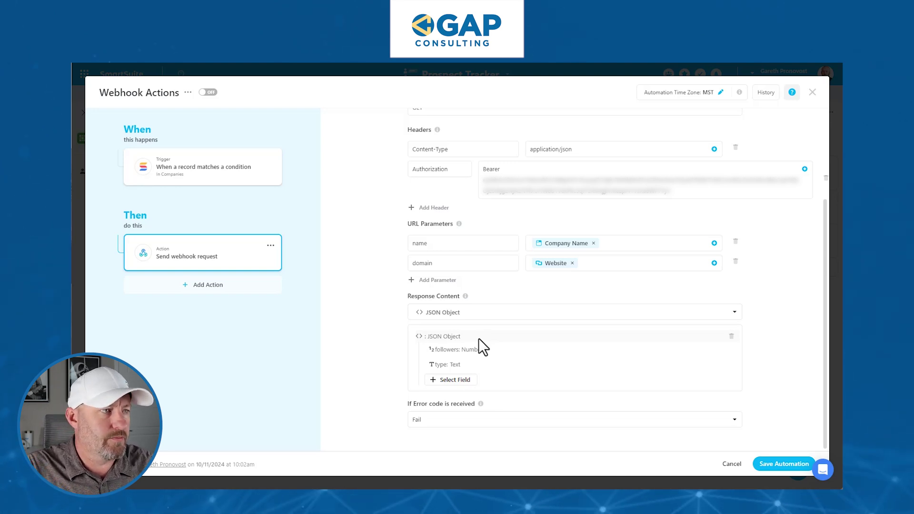
Step: Replace the followers and type response fields with a single followers property of type Number
left_click(730, 350)
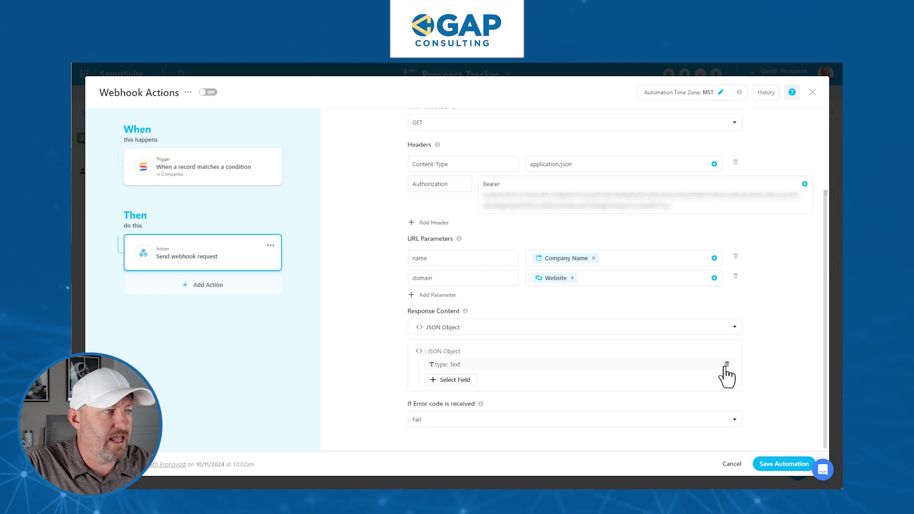
left_click(726, 365)
left_click(452, 380)
scroll(547, 330, "down", 2)
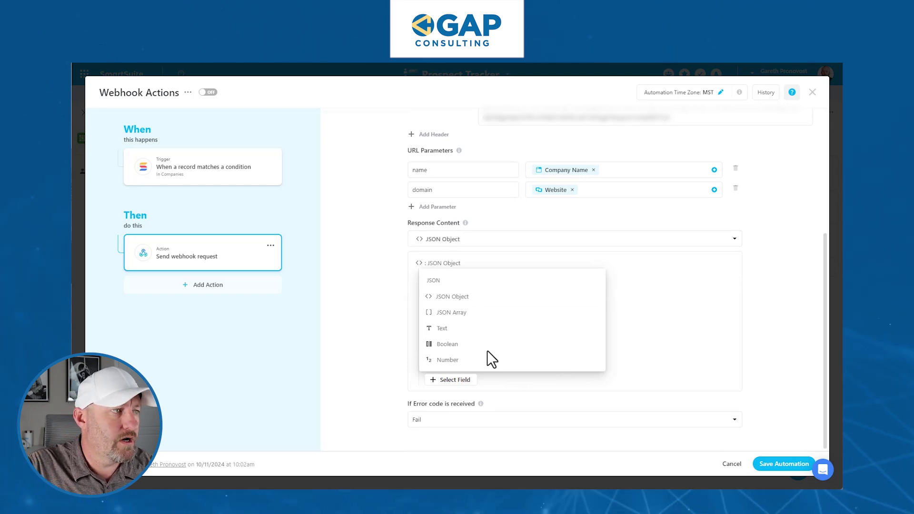
left_click(448, 360)
left_click(466, 300)
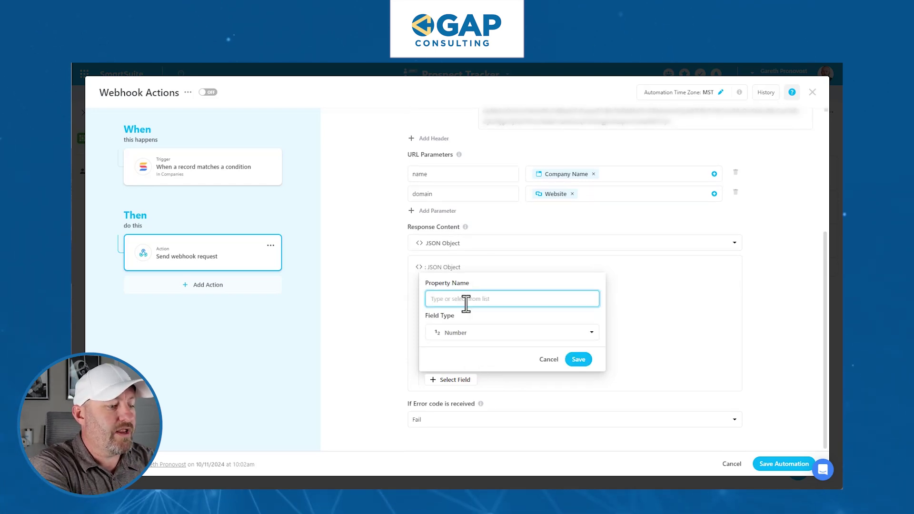
type("followers")
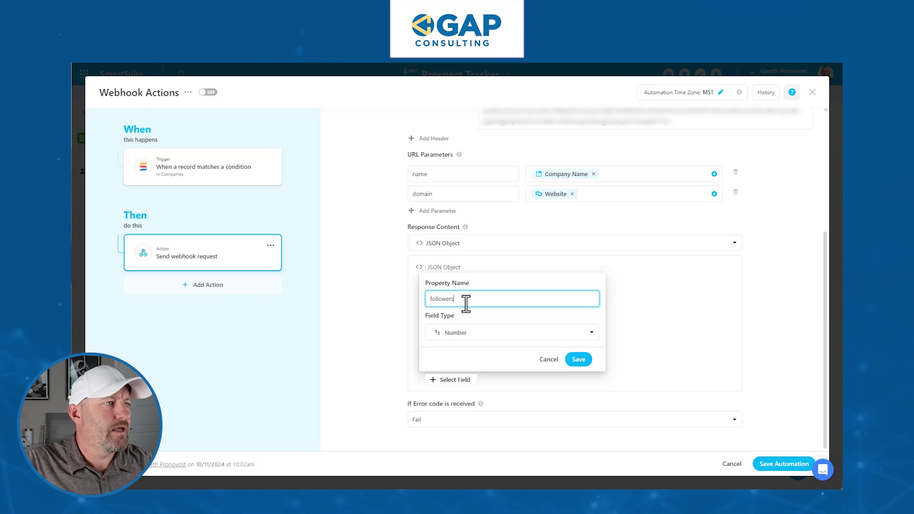
left_click(577, 359)
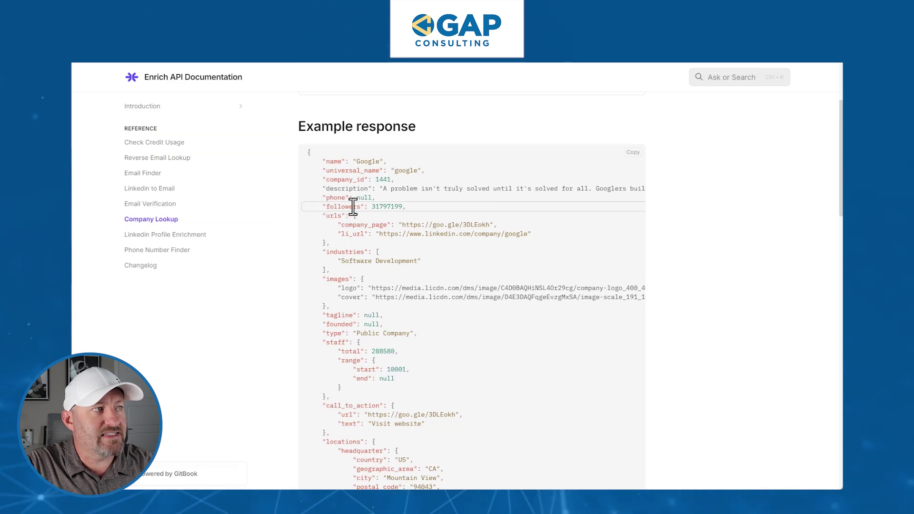
Step: Pick out the type key in Enrich's example response, then begin another SmartSuite response field
double_click(334, 333)
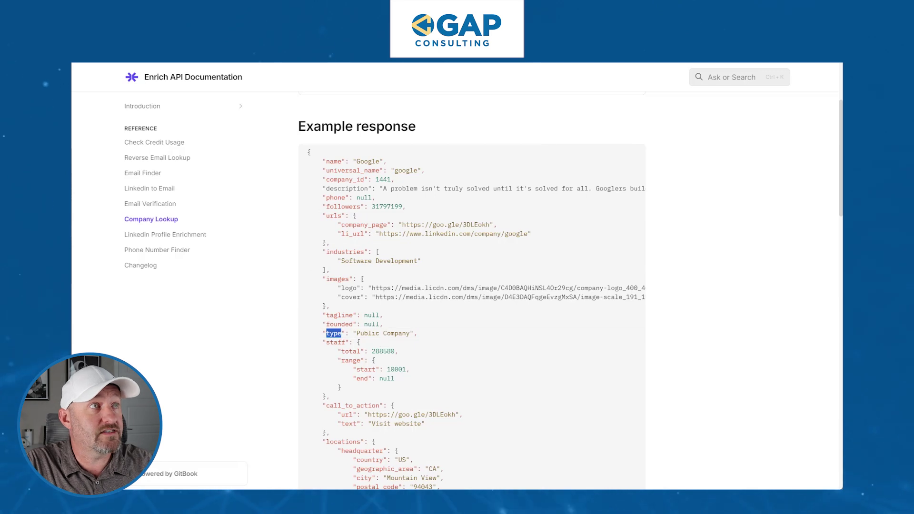
key("alt+Tab")
left_click(450, 381)
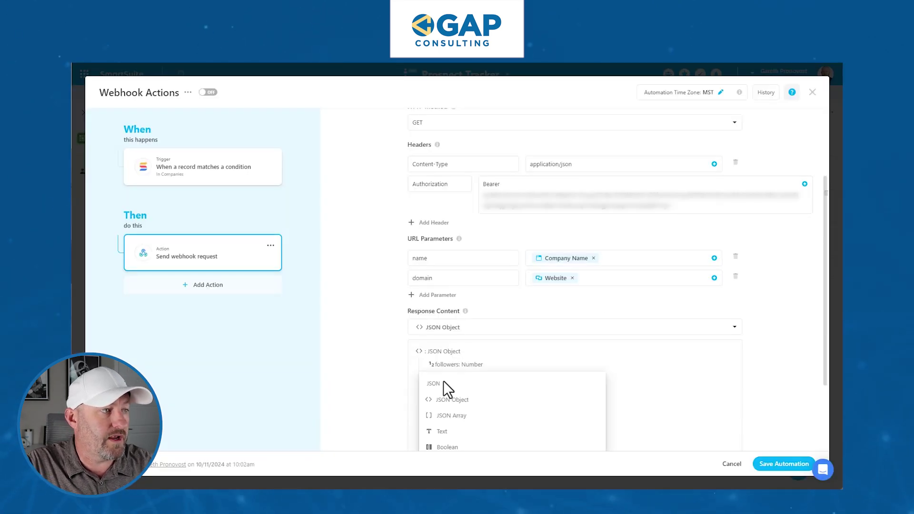
Step: Add a Text property named 'type' to the webhook's JSON response and save it
scroll(442, 381, "down", 2)
left_click(437, 341)
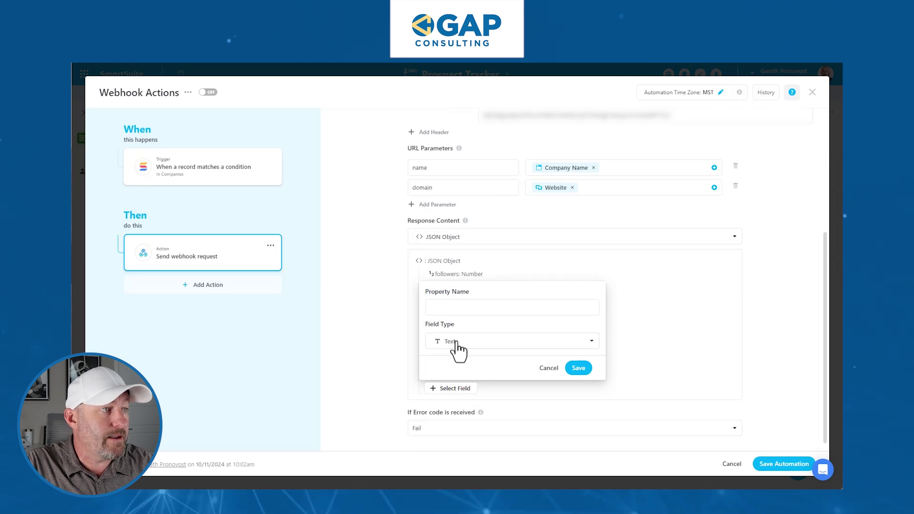
left_click(447, 309)
type("type")
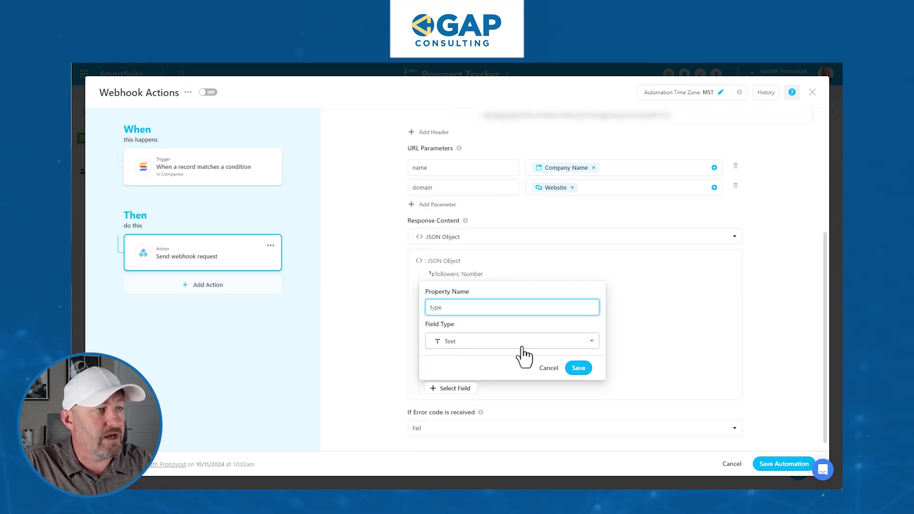
left_click(579, 369)
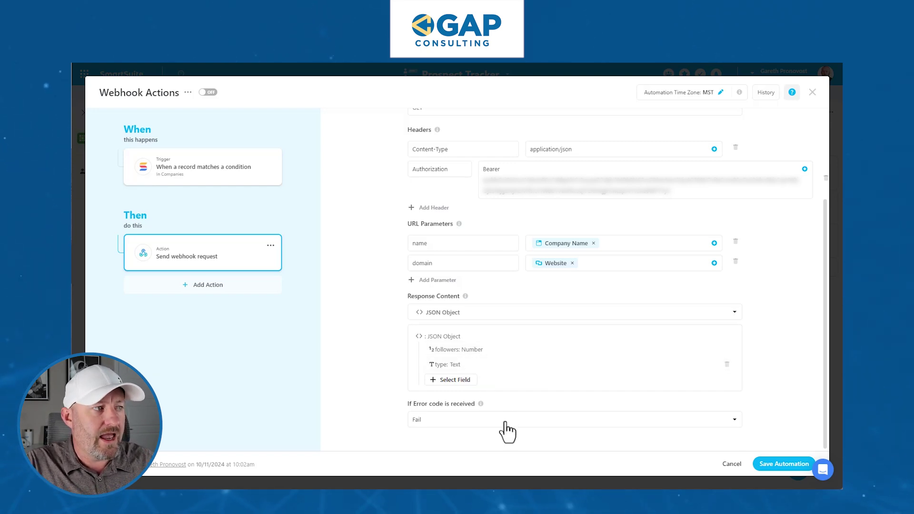
Step: Leave the 'If Error code is received' handling set to Fail
left_click(417, 435)
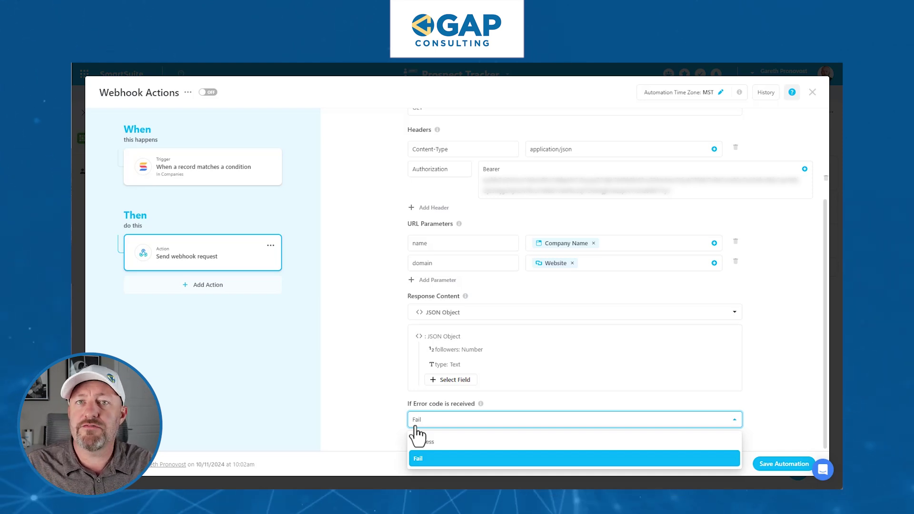
left_click(390, 415)
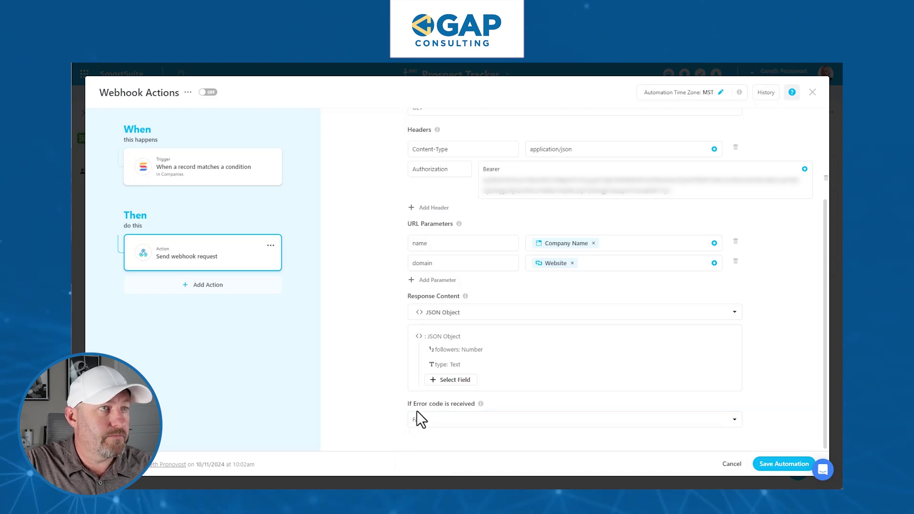
scroll(465, 356, "up", 3)
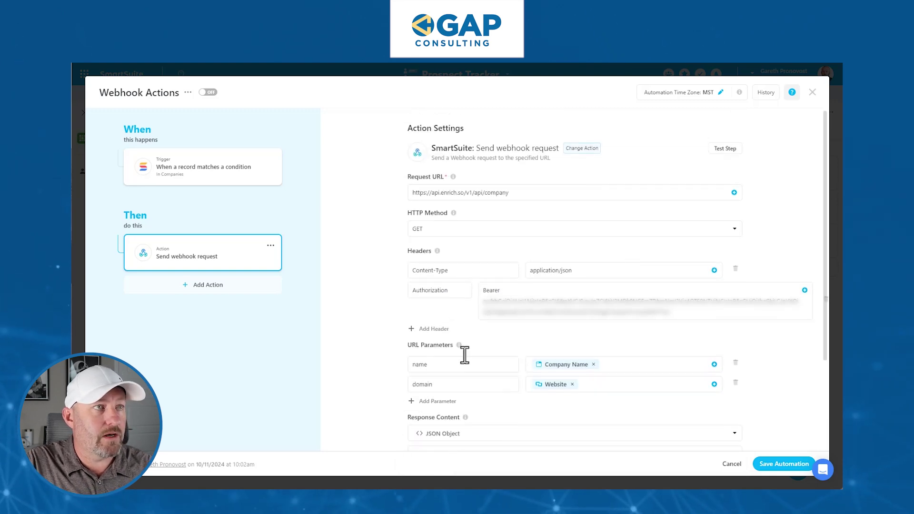
Step: Run a test of the webhook step with Company Name 'Google'
left_click(726, 149)
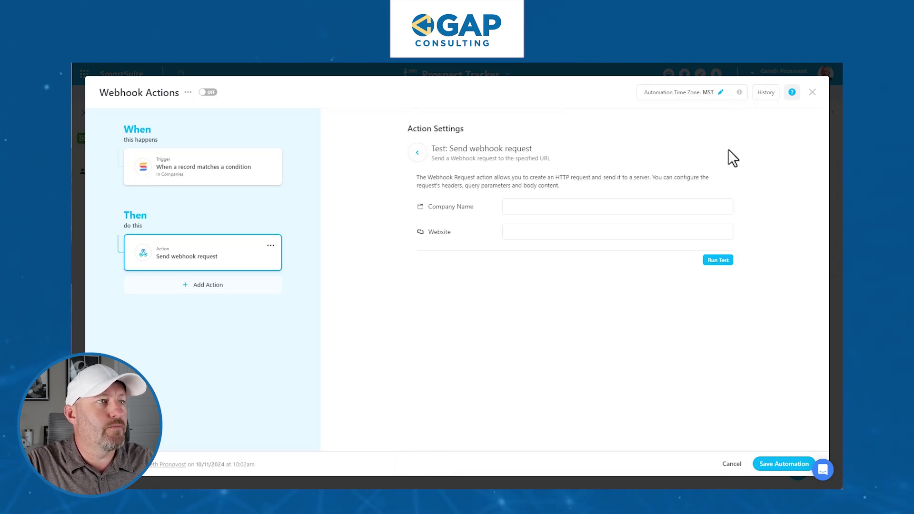
left_click(613, 206)
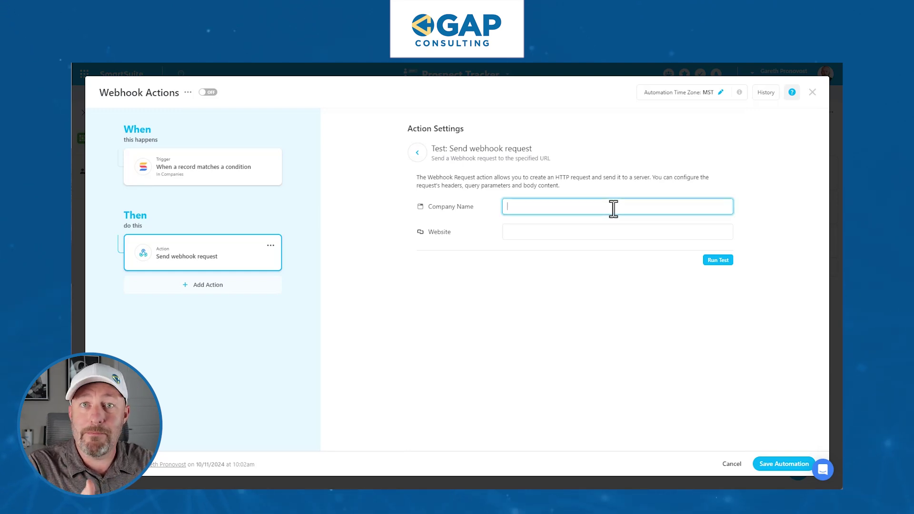
type("Google")
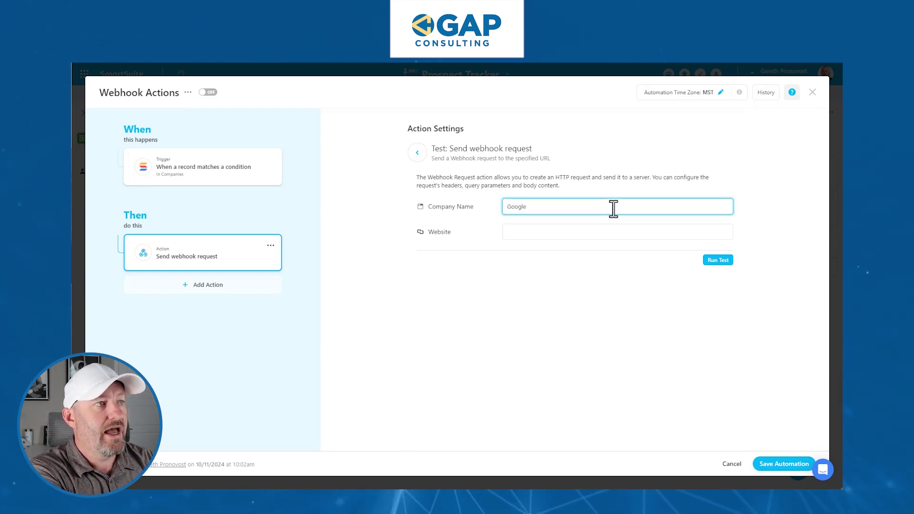
key("Tab")
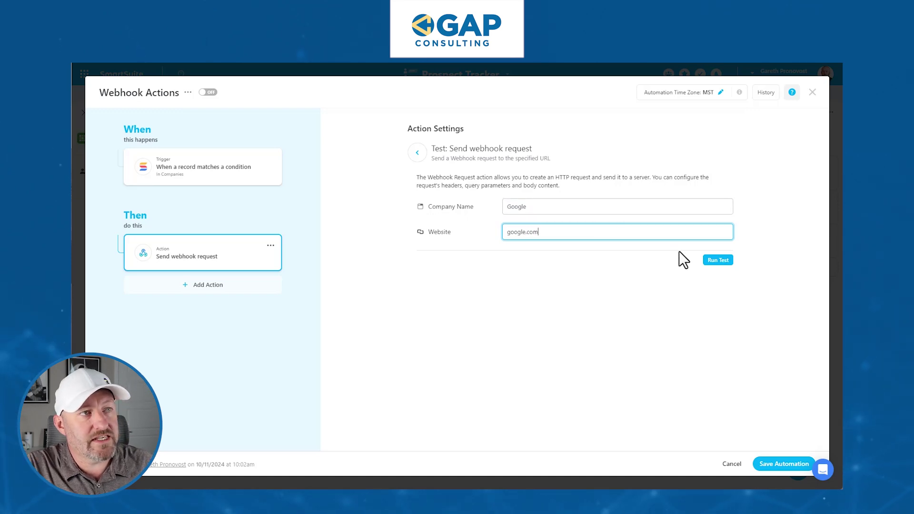
left_click(717, 261)
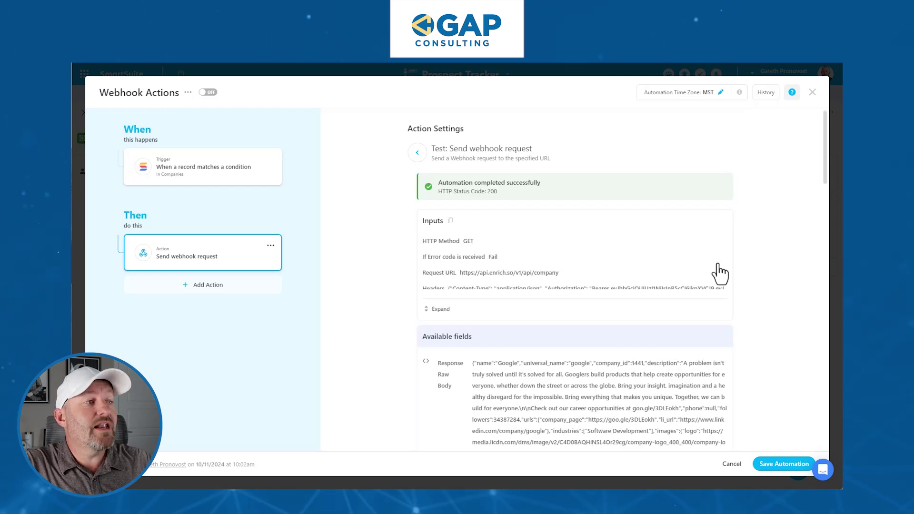
Step: Confirm the response shows followers 34387284 and type Public Company, then list available actions
scroll(732, 267, "down", 4)
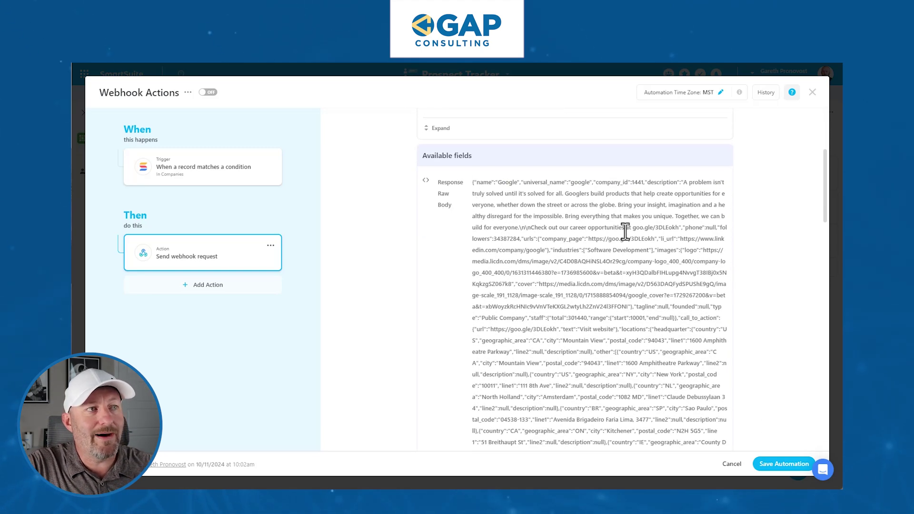
scroll(671, 295, "down", 6)
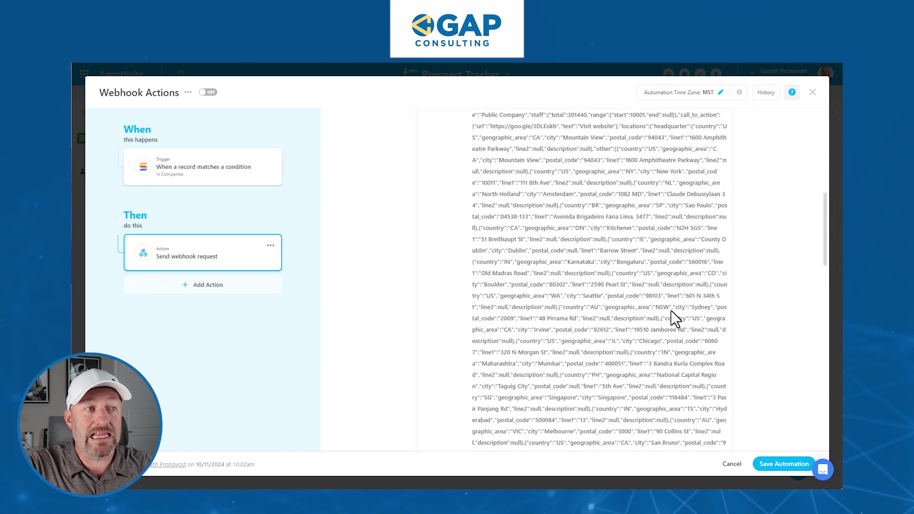
scroll(669, 310, "down", 10)
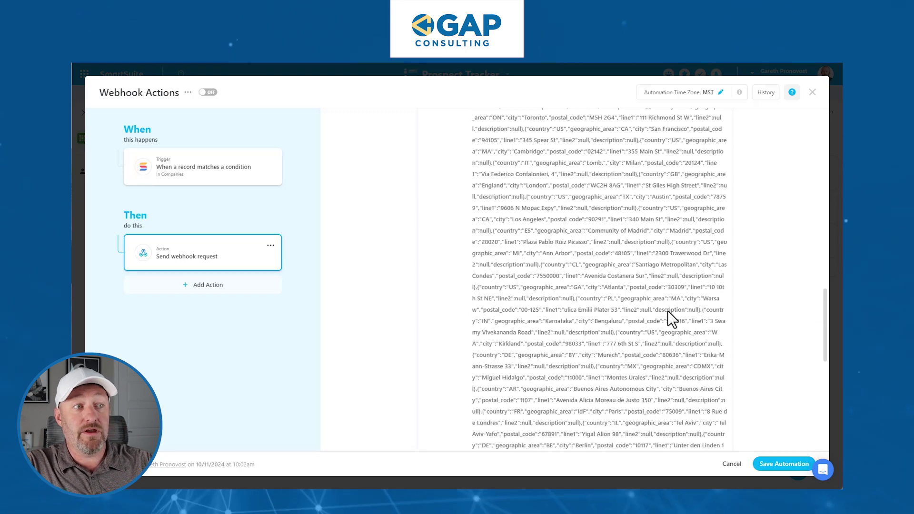
scroll(658, 342, "down", 7)
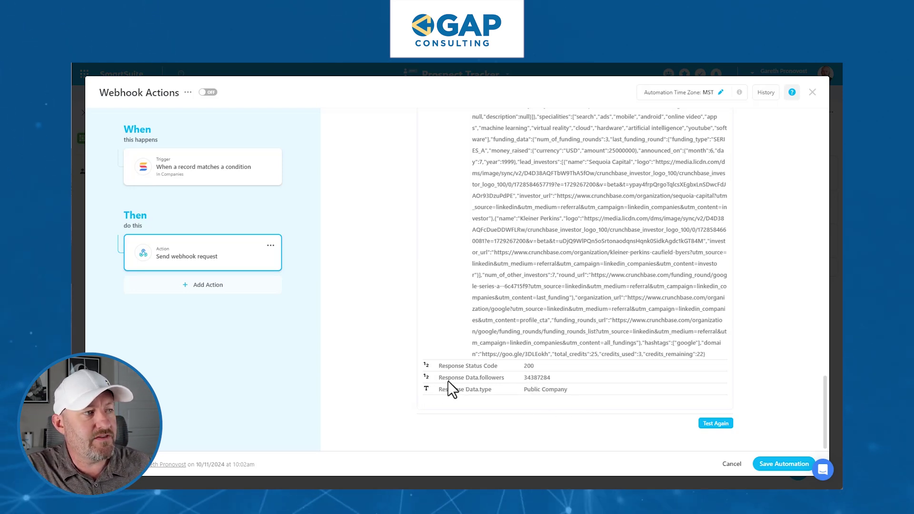
left_click_drag(478, 378, 561, 392)
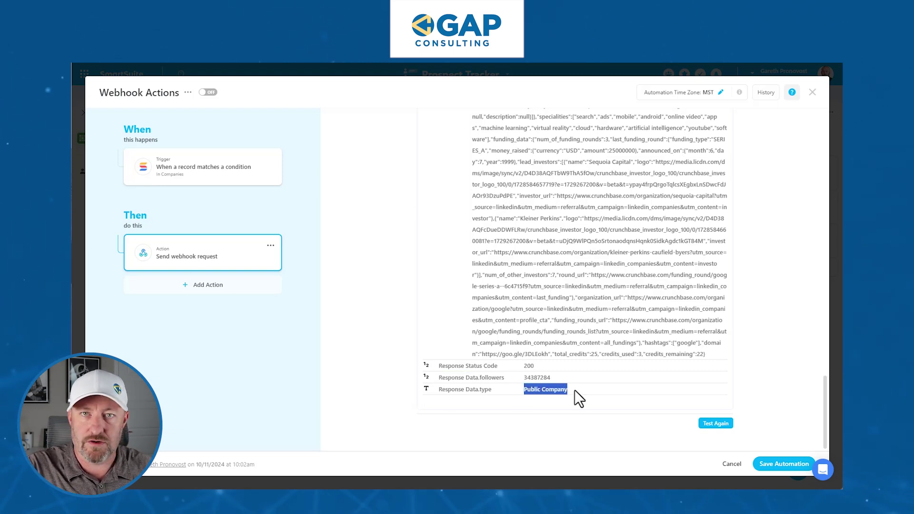
left_click(561, 391)
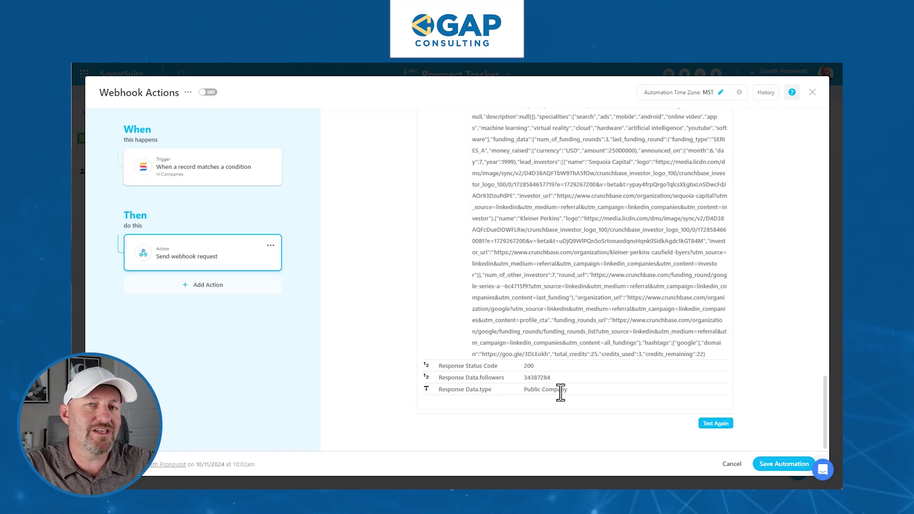
left_click(201, 285)
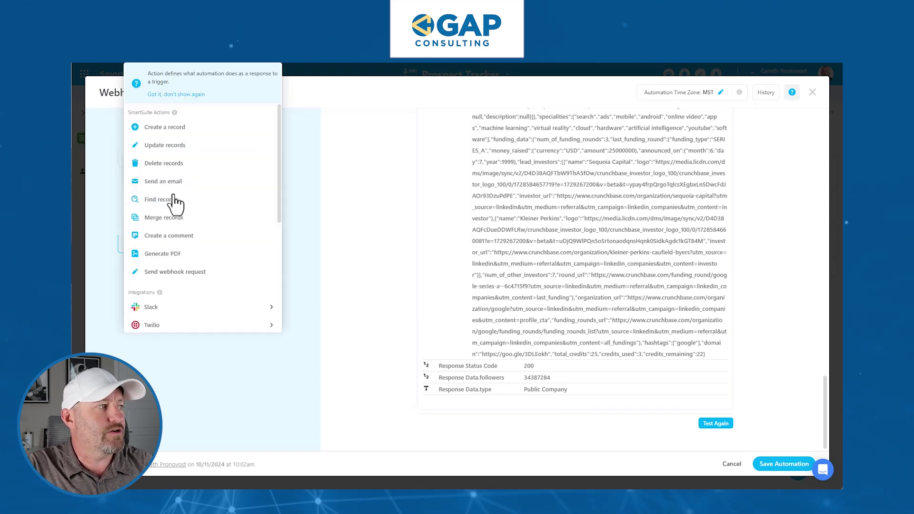
Step: Add an Update records action on Companies with the fields Followers and Company Type
left_click(160, 146)
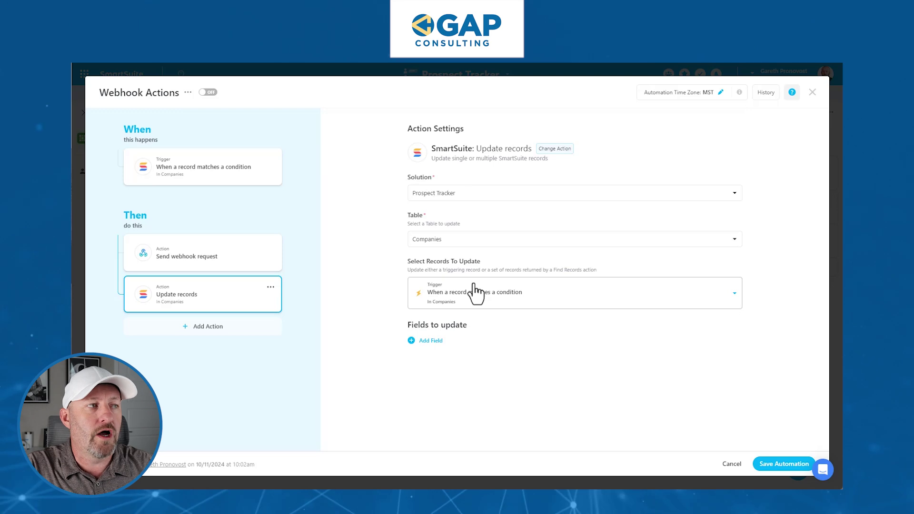
left_click(432, 341)
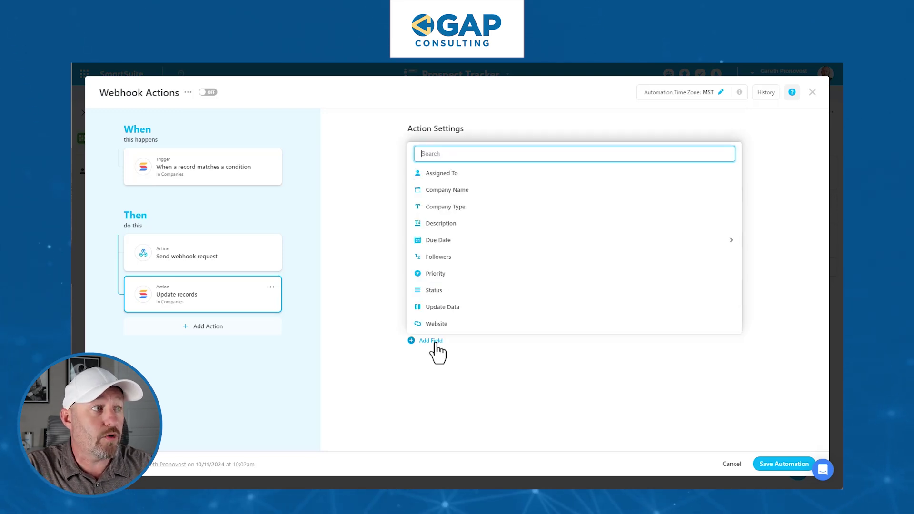
left_click(442, 260)
left_click(483, 400)
left_click(429, 377)
left_click(453, 261)
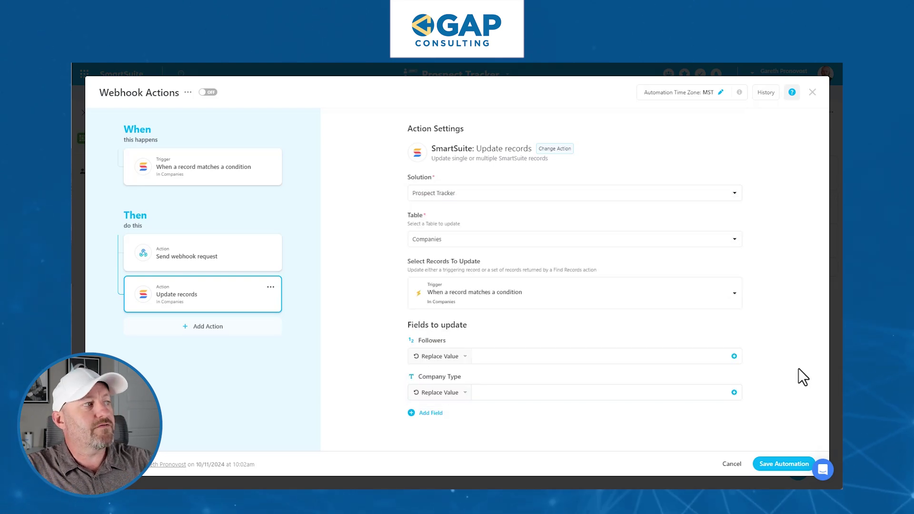
Step: Map Followers to Response Data.followers and Company Type to Response Data.type from the webhook request
left_click(734, 357)
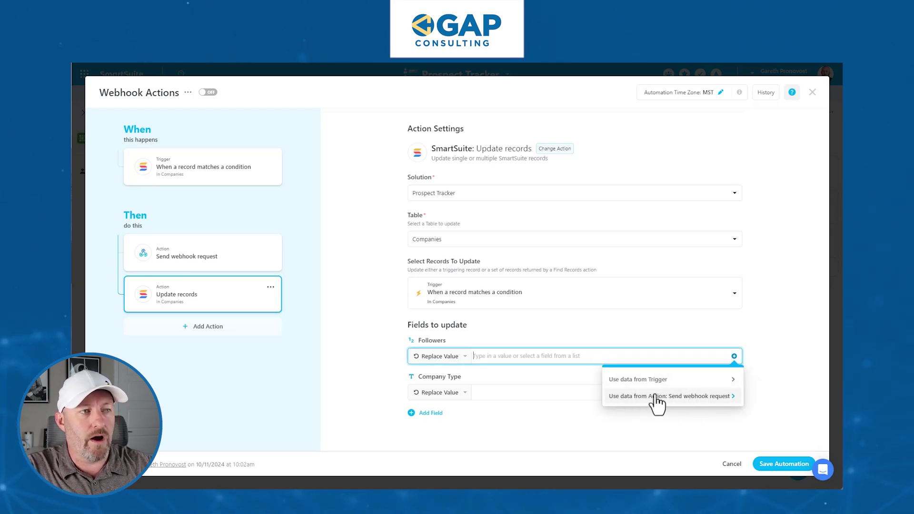
left_click(701, 397)
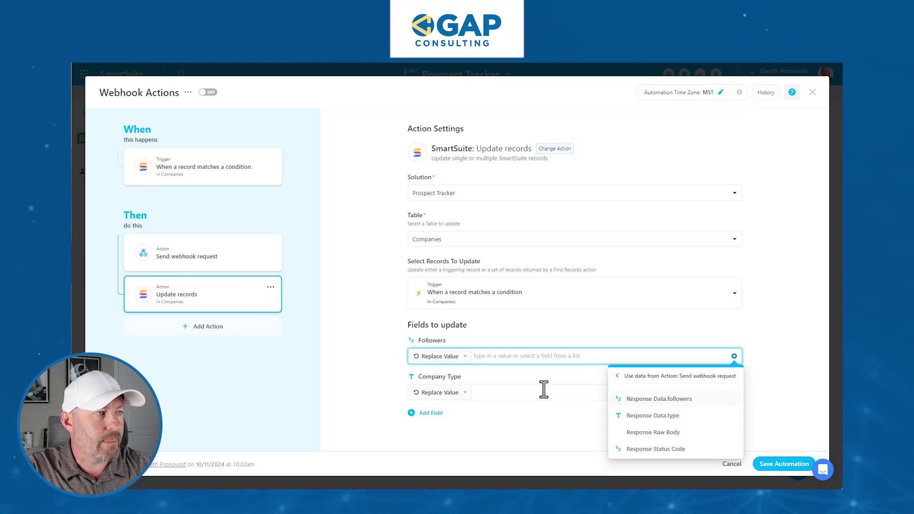
left_click(680, 400)
left_click(734, 392)
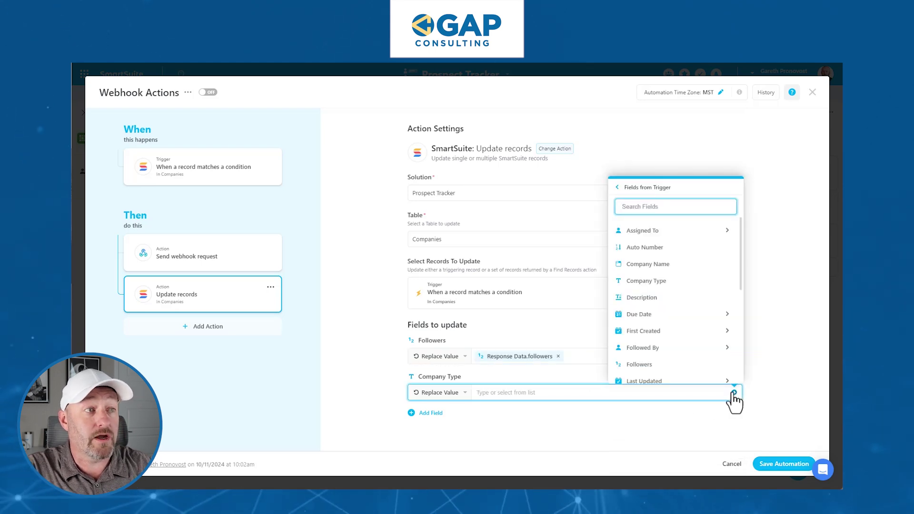
left_click(620, 187)
left_click(674, 436)
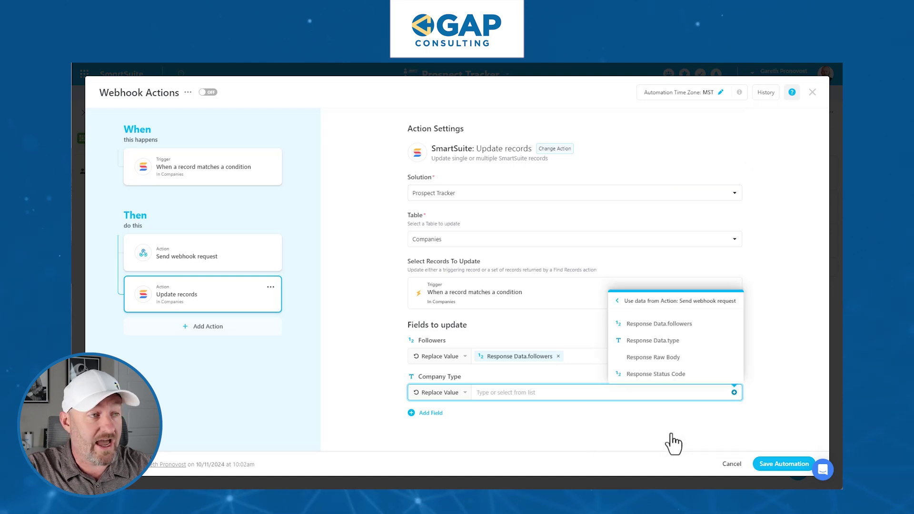
left_click(653, 340)
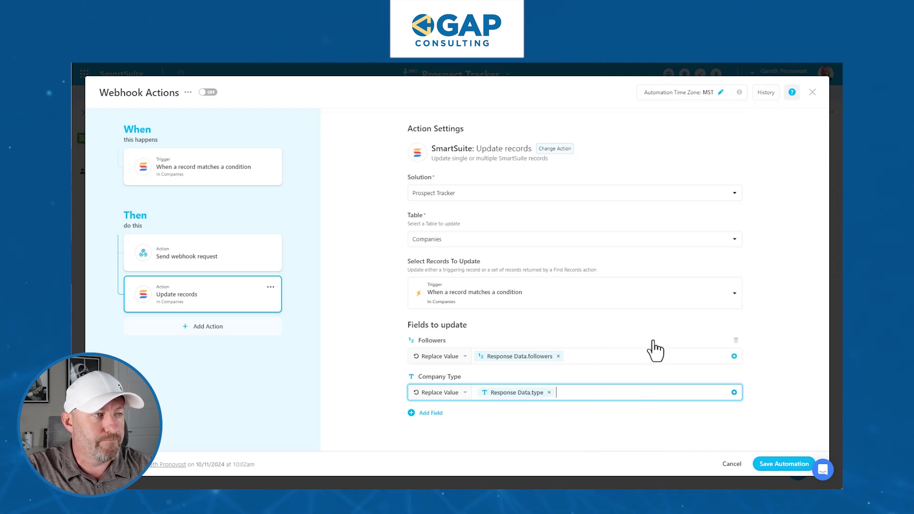
Step: Add Update Data to the update step with its value set to No
left_click(434, 414)
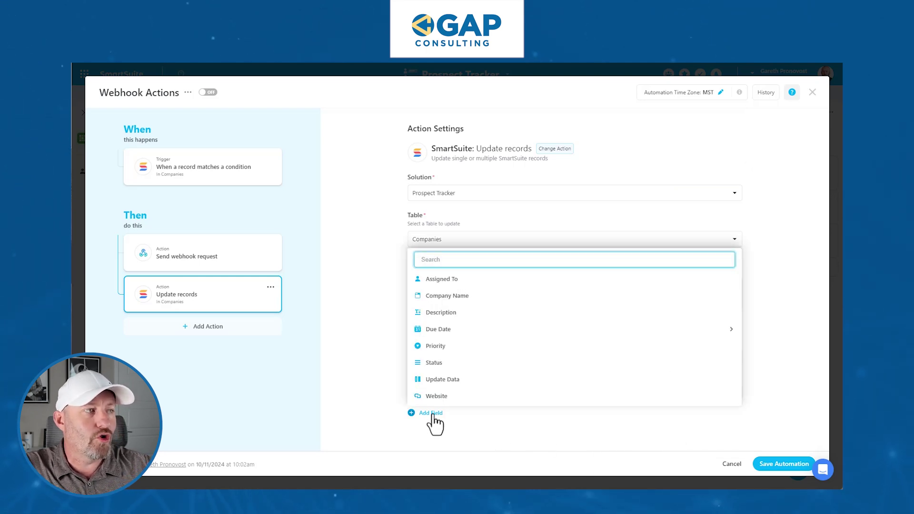
left_click(443, 379)
left_click(787, 362)
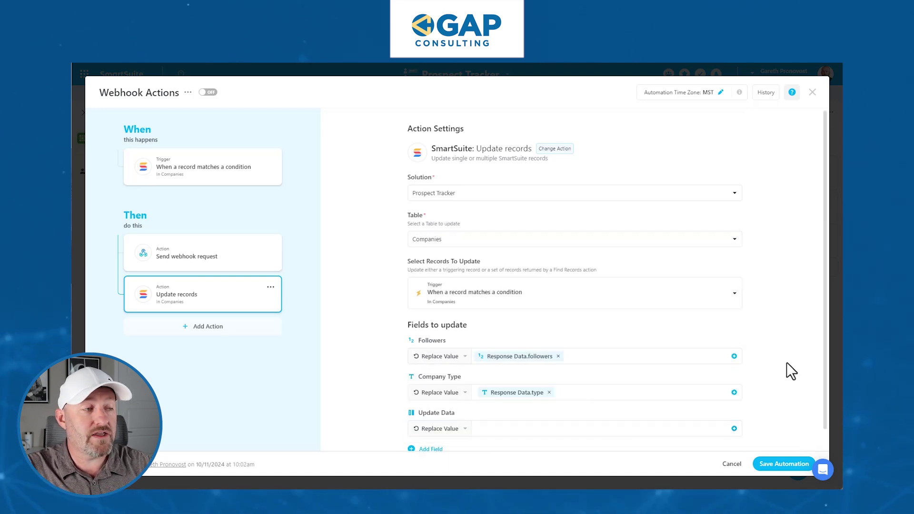
scroll(731, 393, "down", 1)
left_click(649, 408)
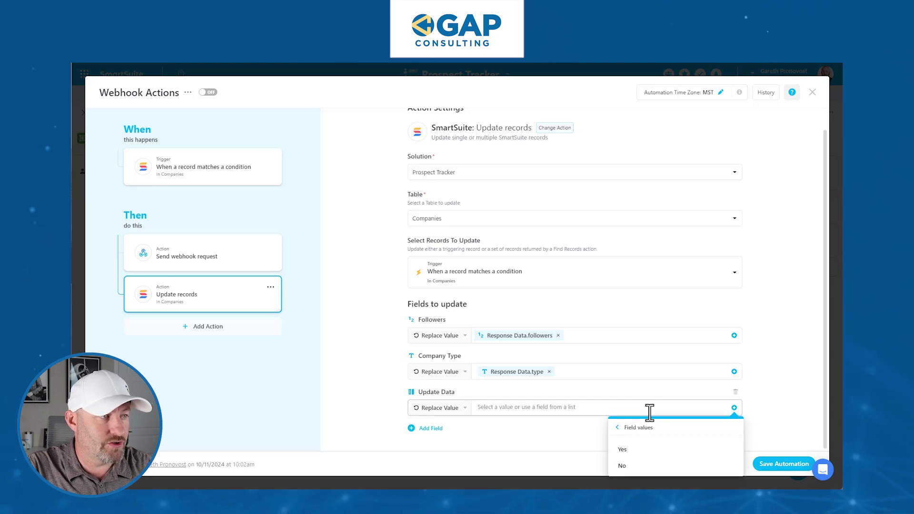
left_click(624, 466)
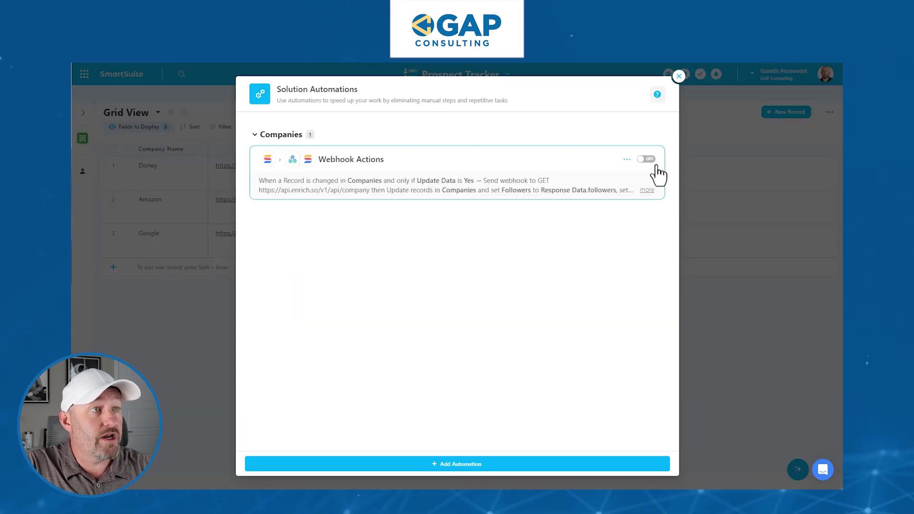
Step: Save the automation, switch Webhook Actions on, and return to the Companies grid
left_click(647, 159)
left_click(646, 159)
left_click(679, 76)
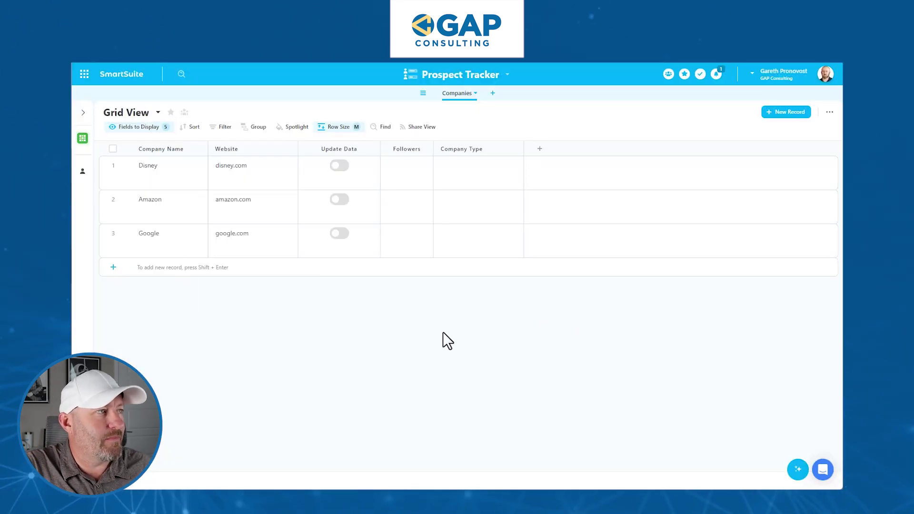
Step: Flag Disney for update and check it now shows 5,818,659 followers and Public Company
left_click(158, 178)
left_click(238, 176)
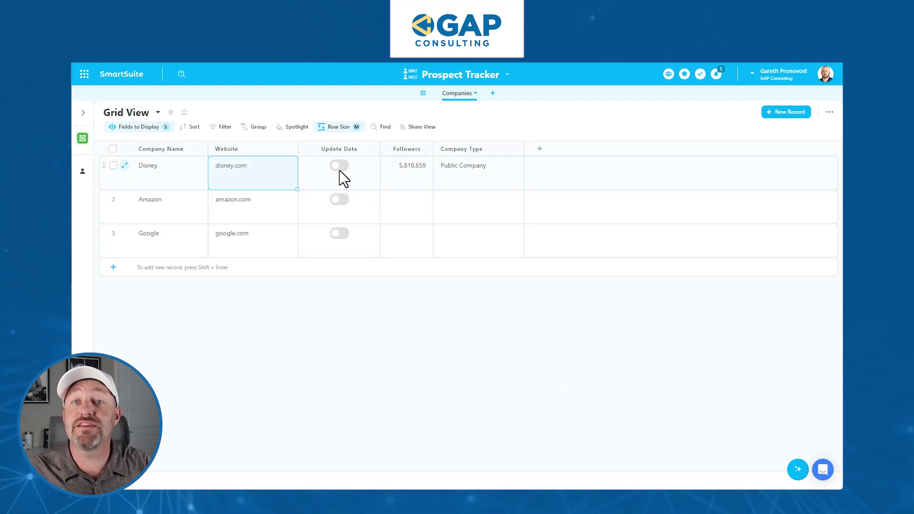
left_click(400, 173)
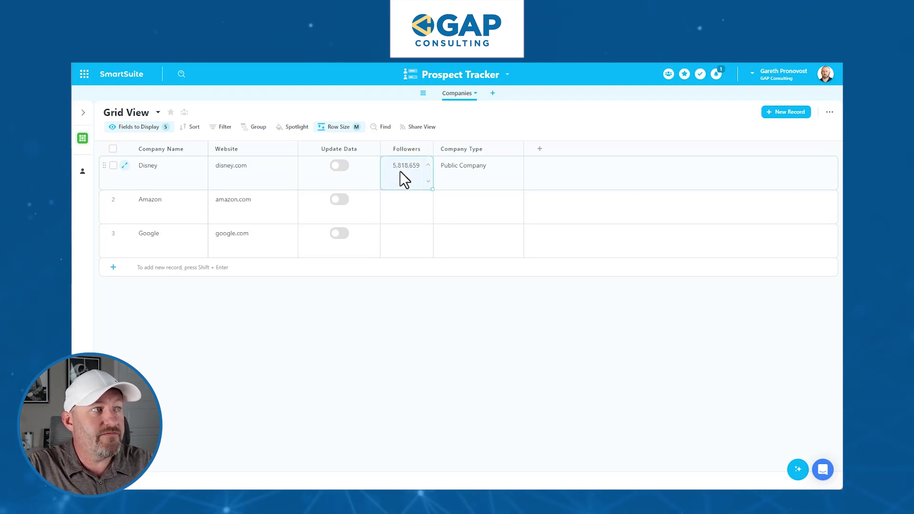
left_click(458, 184)
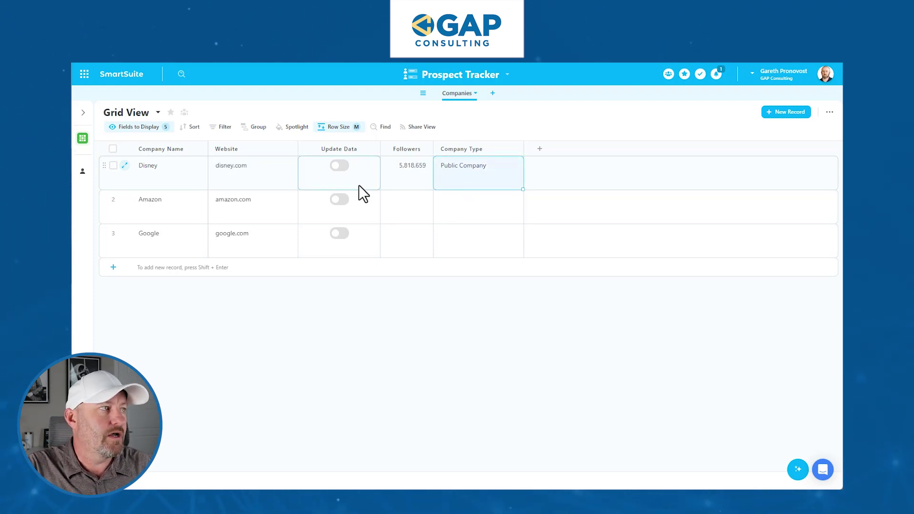
Step: Turn on Update Data for Amazon and Google, then open the solution's settings menu
left_click(339, 200)
left_click(338, 233)
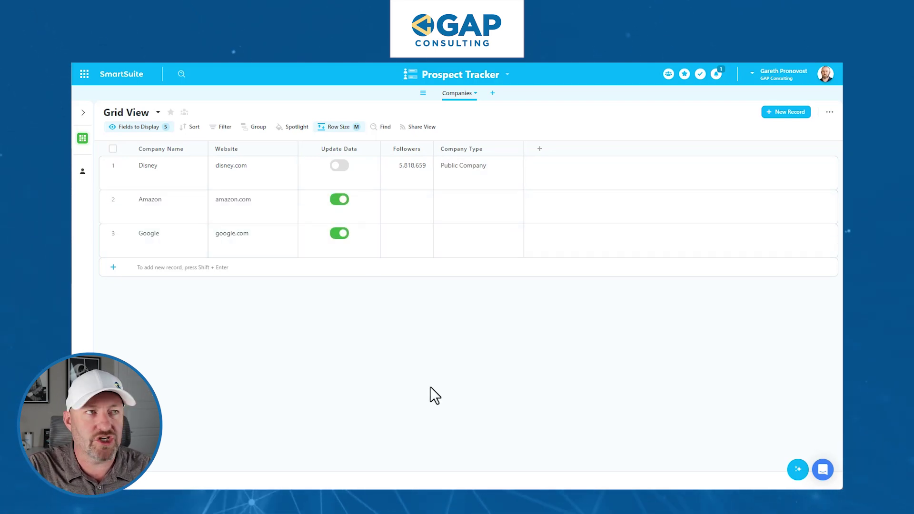
left_click(484, 76)
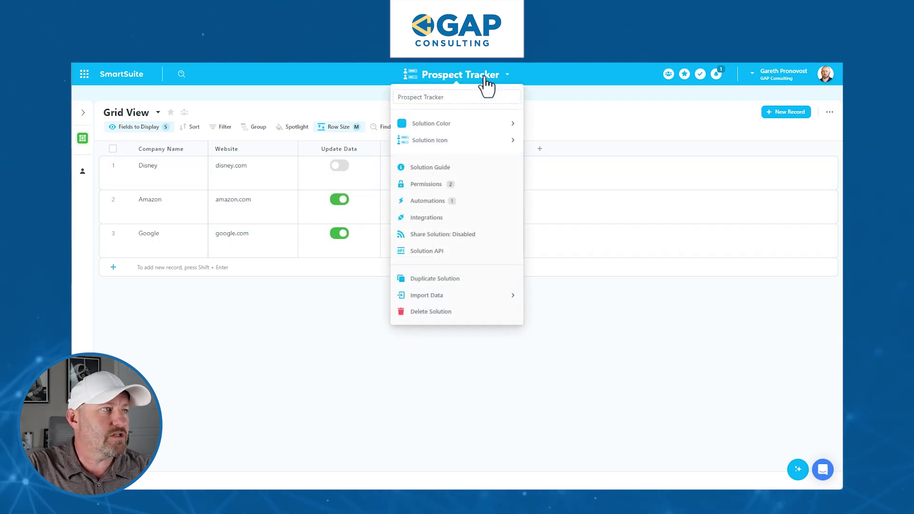
Step: Review the Webhook Actions run history showing two successful runs, then return to the grid
left_click(439, 203)
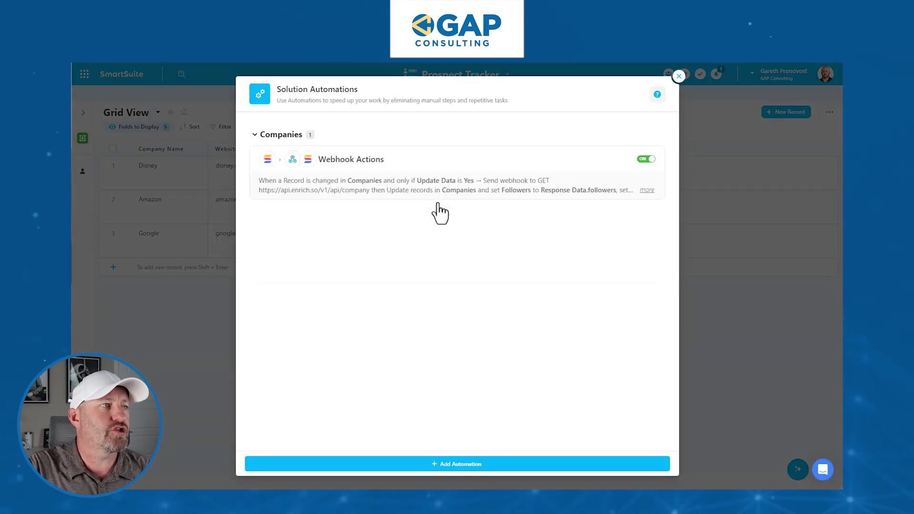
left_click(424, 179)
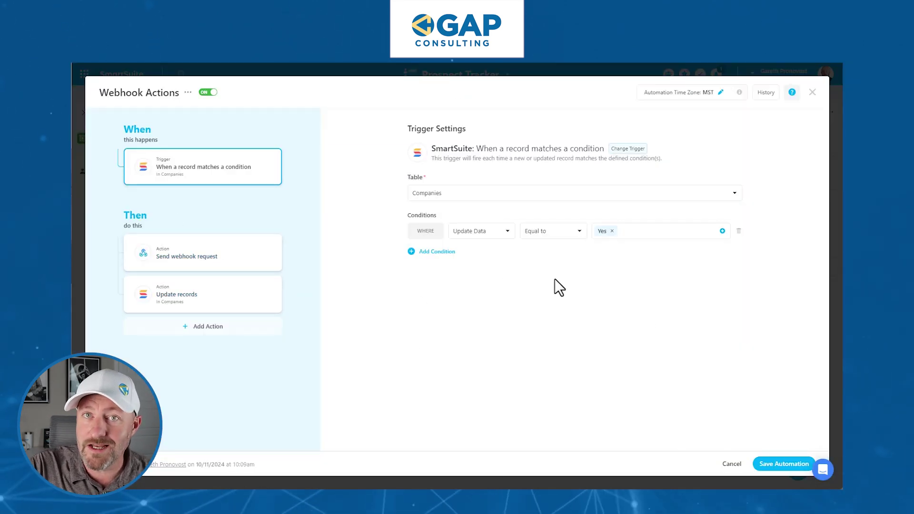
left_click(765, 94)
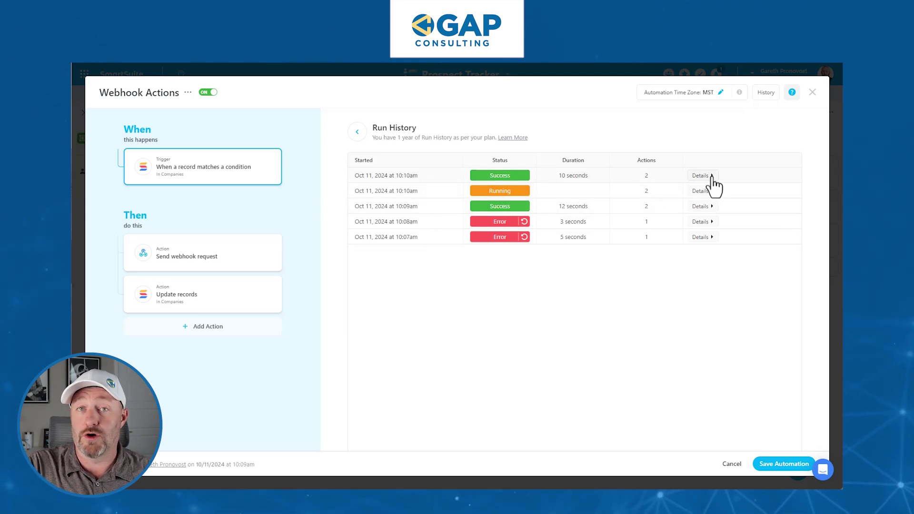
left_click(812, 93)
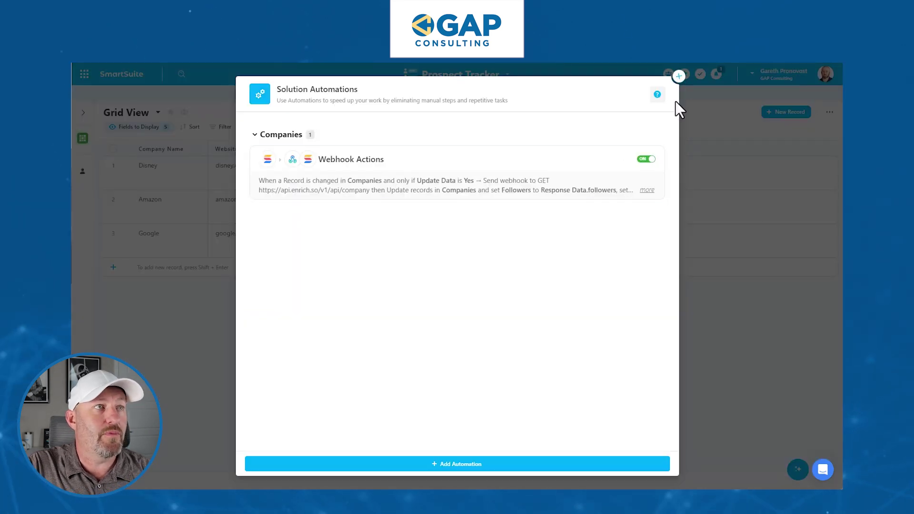
left_click(679, 77)
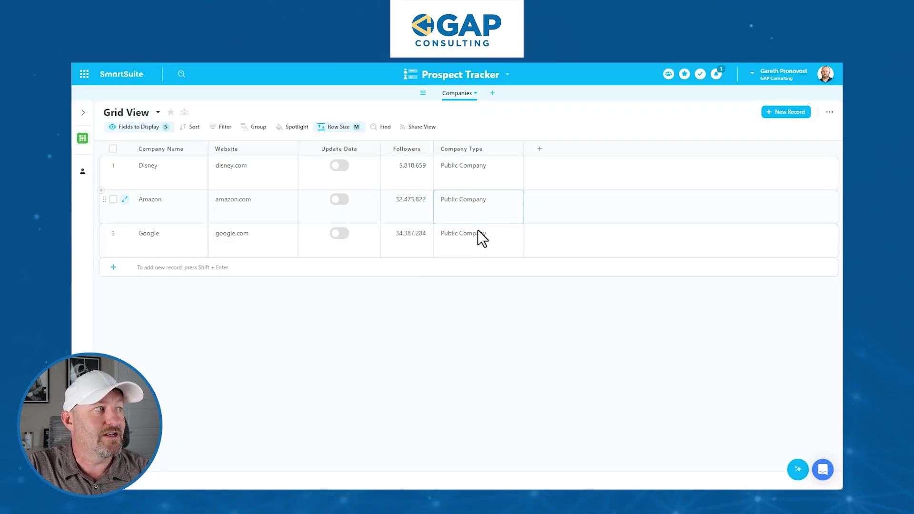